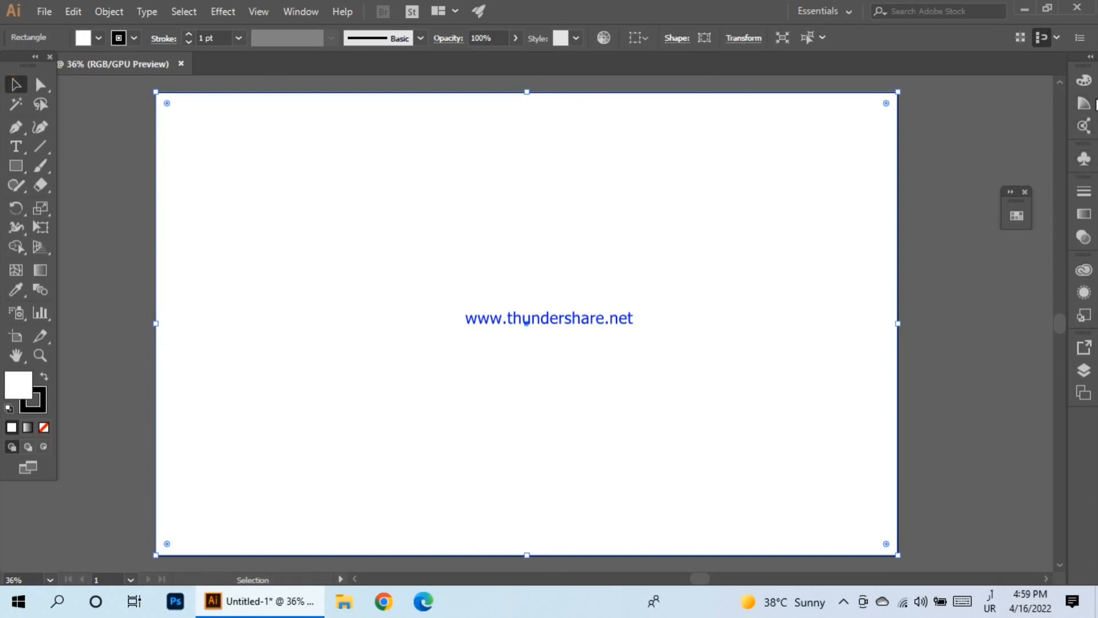
Fill the artboard-sized rectangle with green 1CB900 and dock the floating Swatches panel with the other collapsed panels.
left_click(1083, 81)
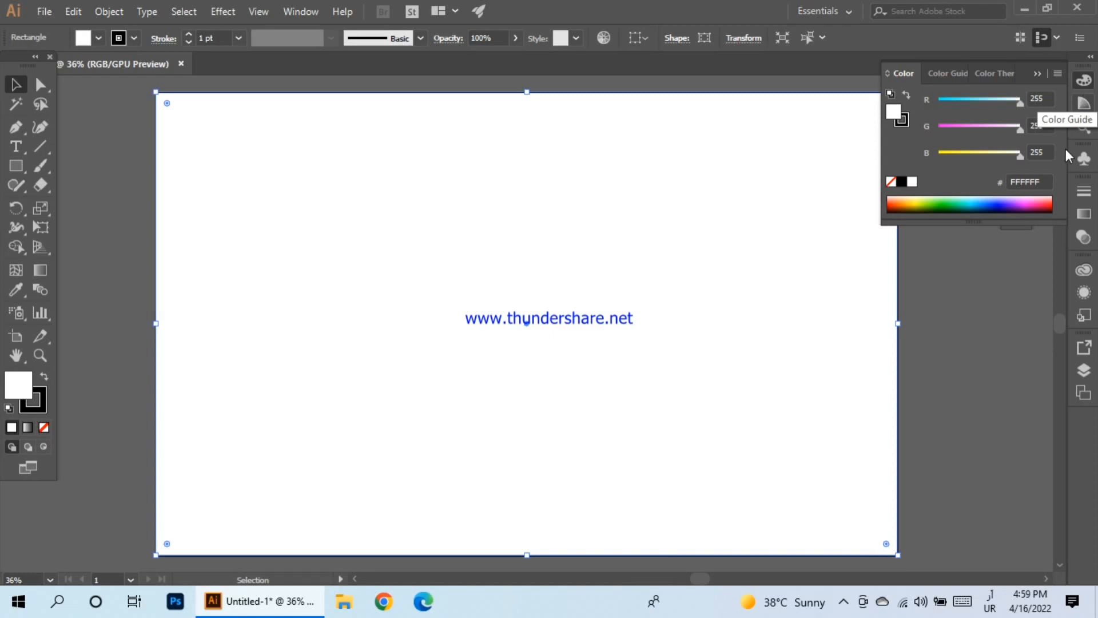
left_click(938, 204)
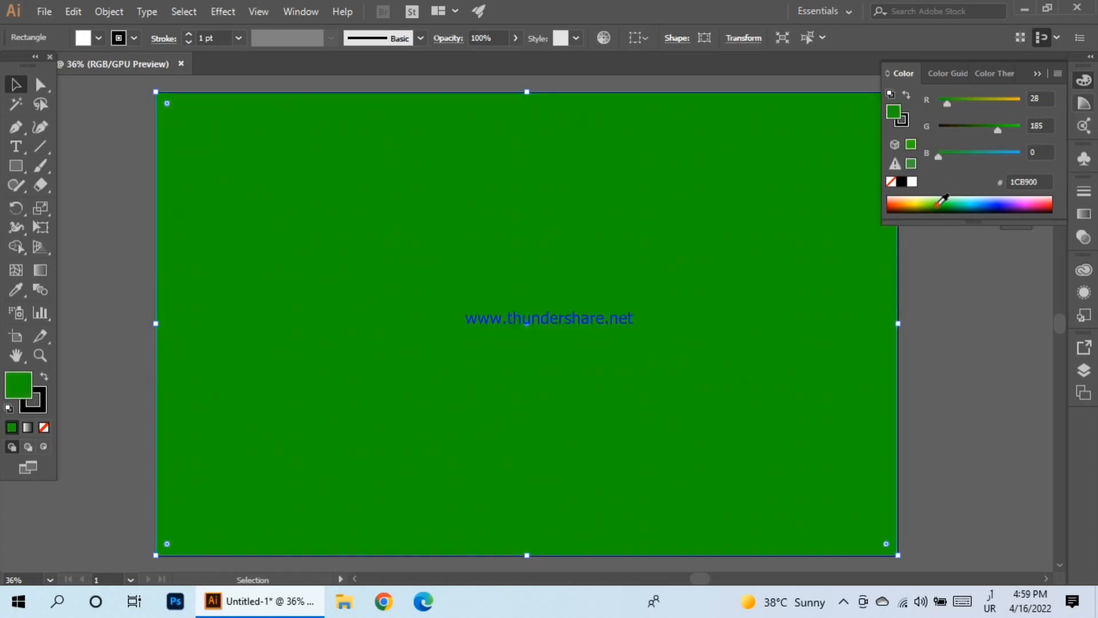
left_click(1037, 75)
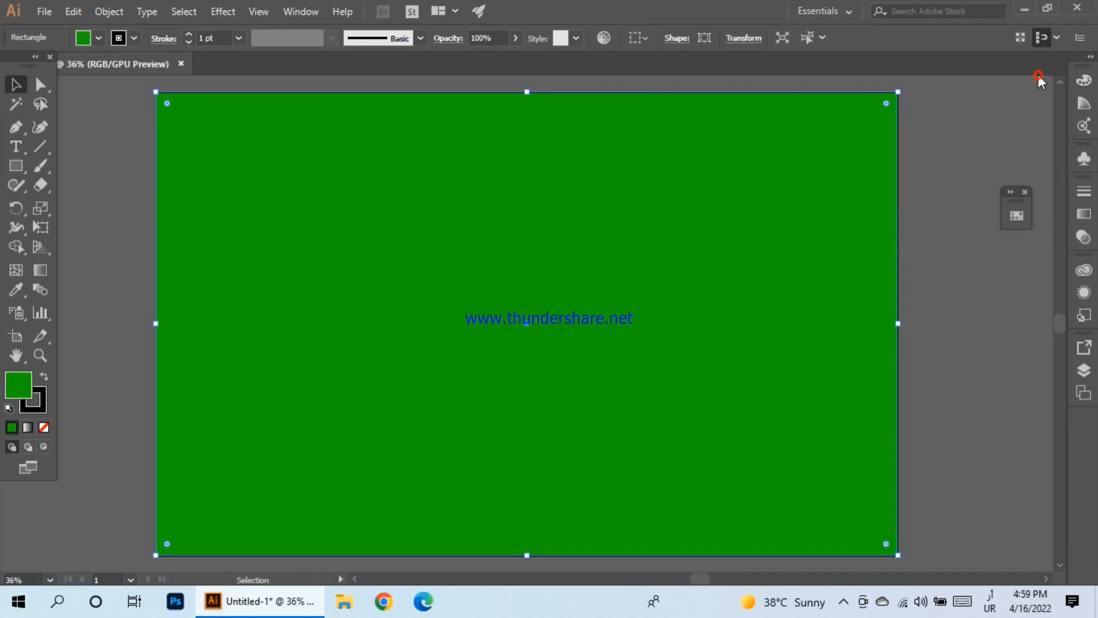
left_click(1012, 191)
left_click_drag(1073, 198, 1081, 159)
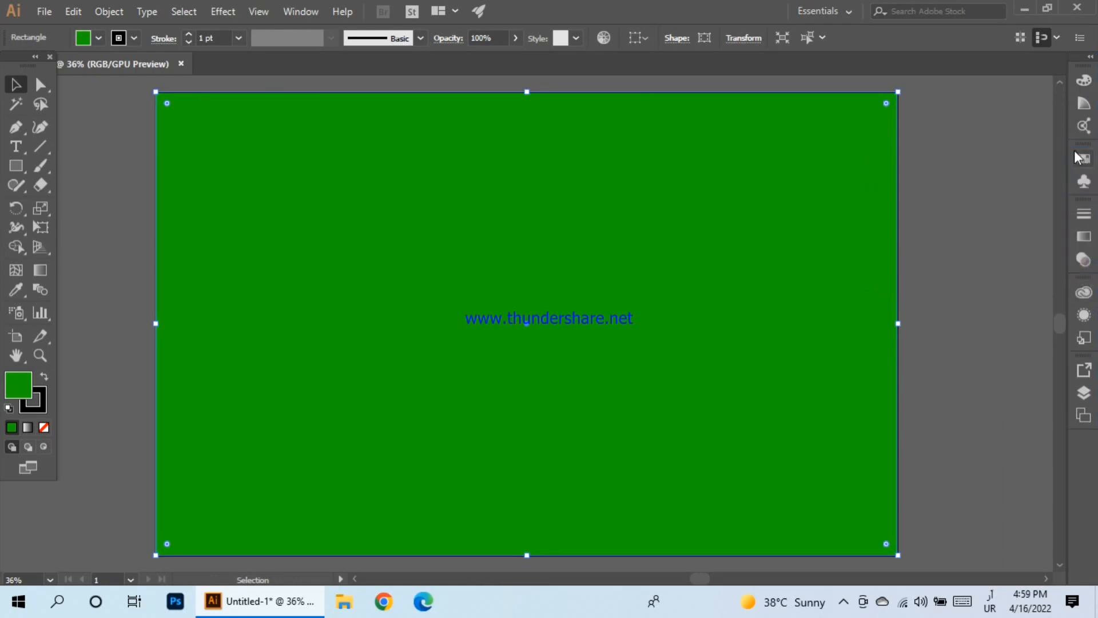
Draw a circle about 272 px in diameter just above the rectangle's center and remove its stroke.
left_click(943, 183)
left_click_drag(16, 166, 76, 203)
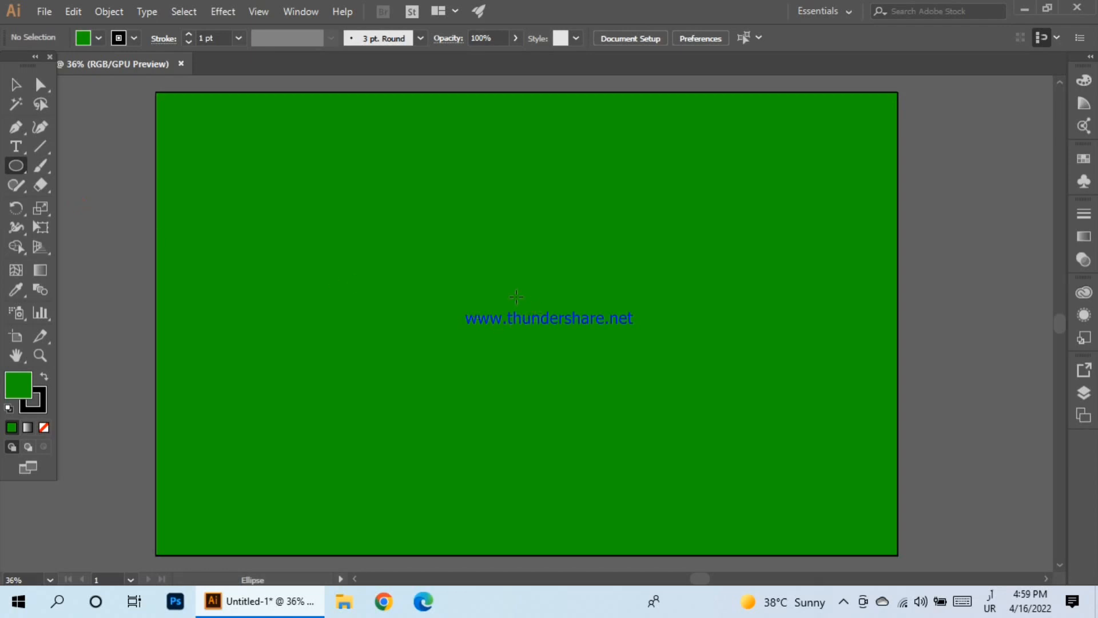
left_click_drag(520, 290, 540, 330)
left_click(15, 84)
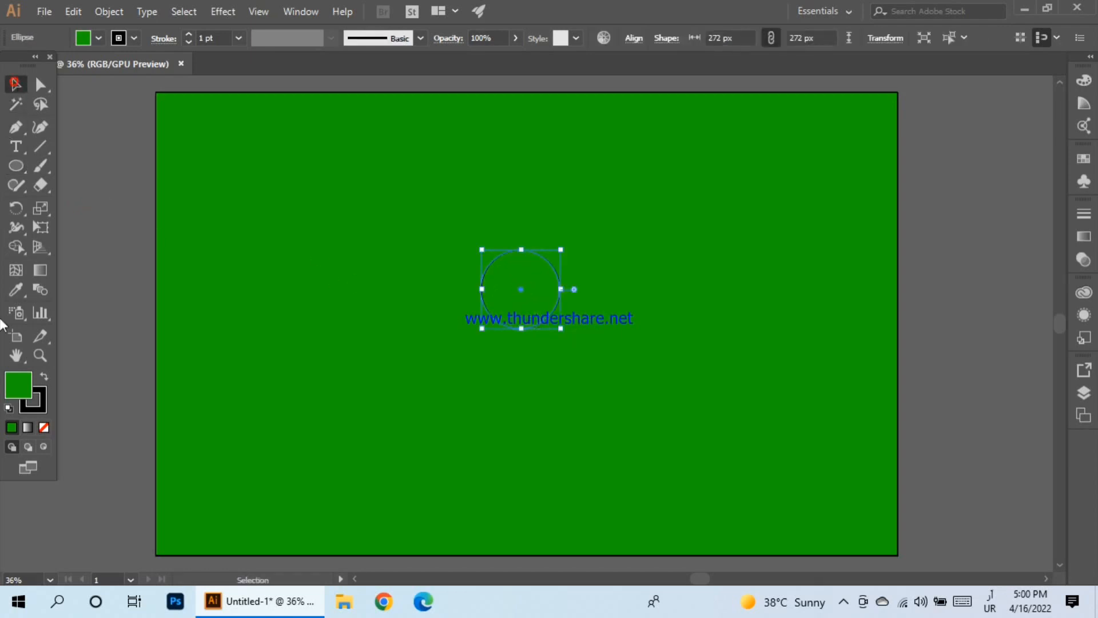
left_click(44, 410)
left_click(43, 427)
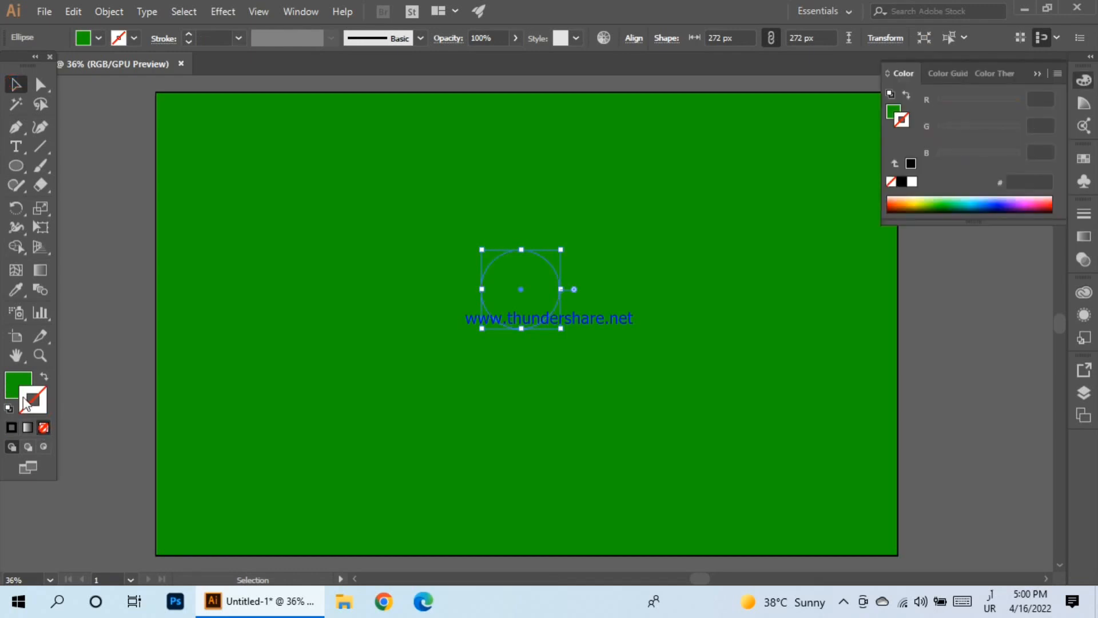
Fill the circle with the medium green swatch (R=57 G=181 B=74).
left_click(16, 382)
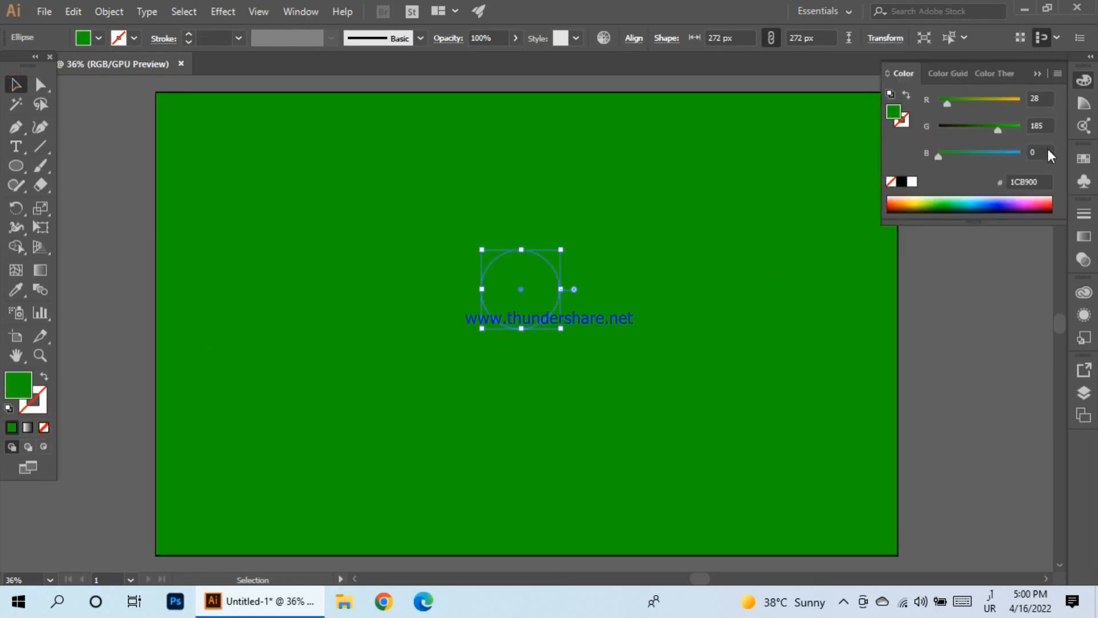
left_click(1084, 158)
left_click(952, 204)
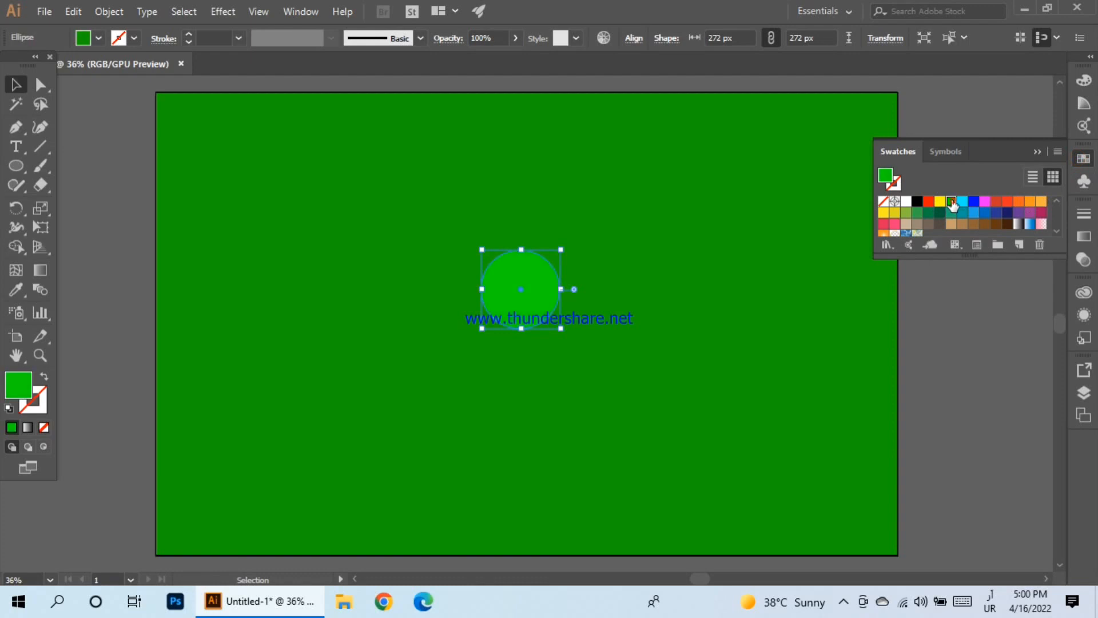
left_click(939, 214)
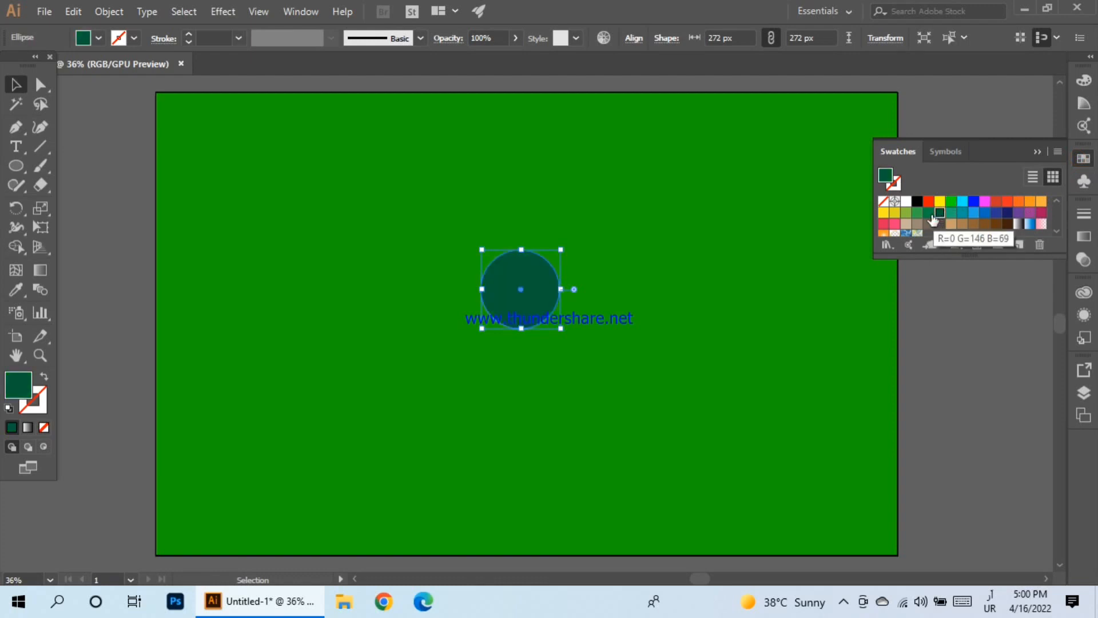
left_click(928, 216)
left_click(918, 214)
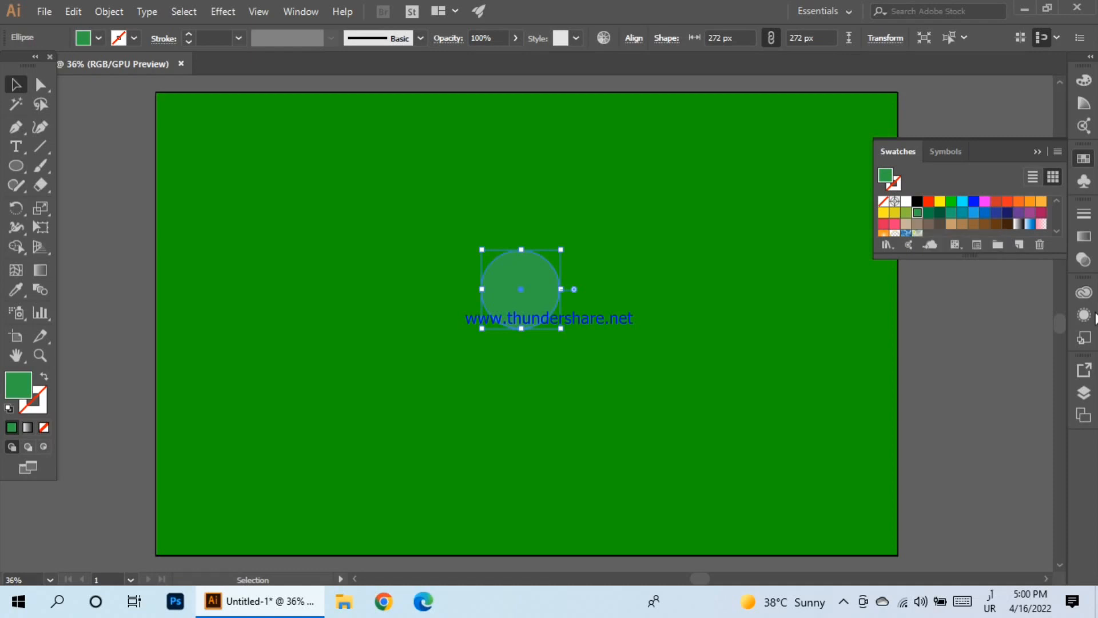
Apply a radial gradient to the circle, running from white at the center to the medium green at the edge.
left_click(1081, 241)
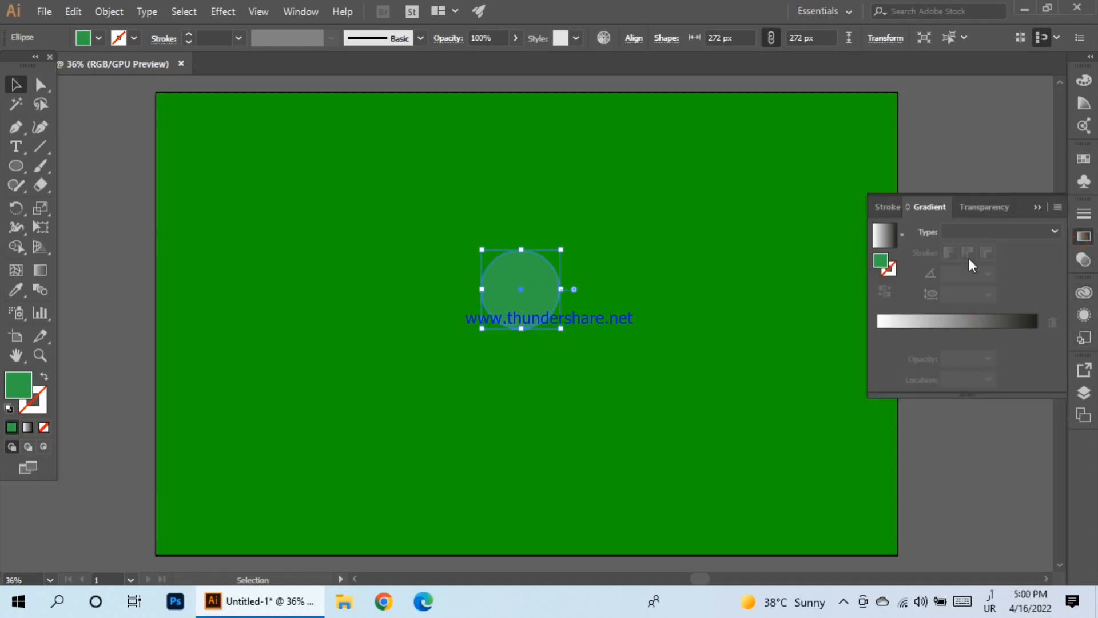
left_click_drag(16, 386, 723, 385)
left_click_drag(994, 331, 1056, 343)
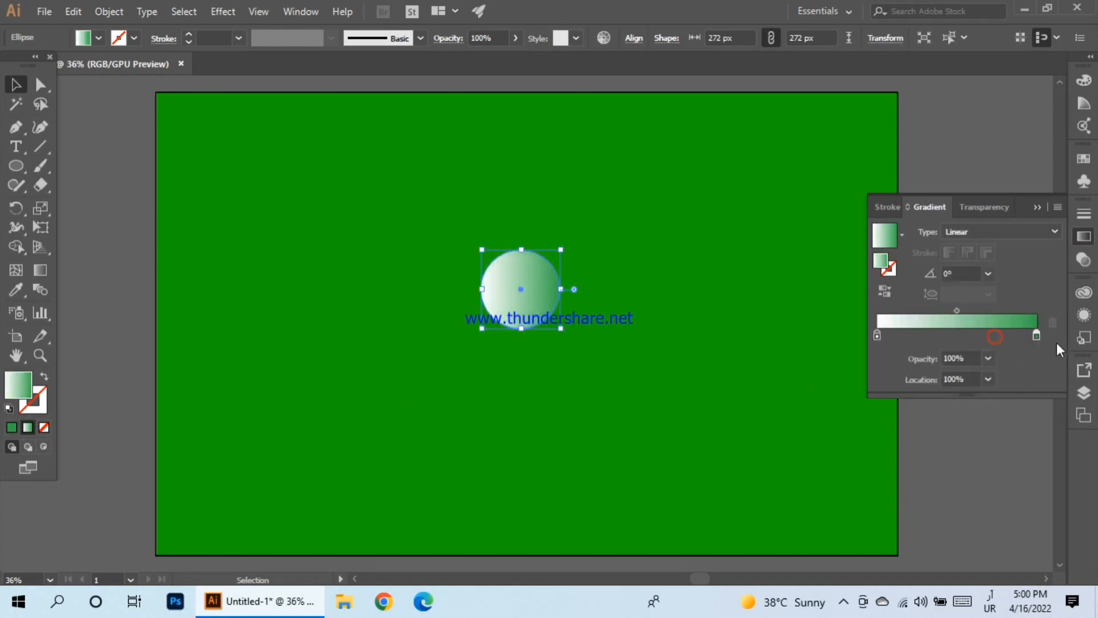
left_click(994, 232)
left_click(982, 264)
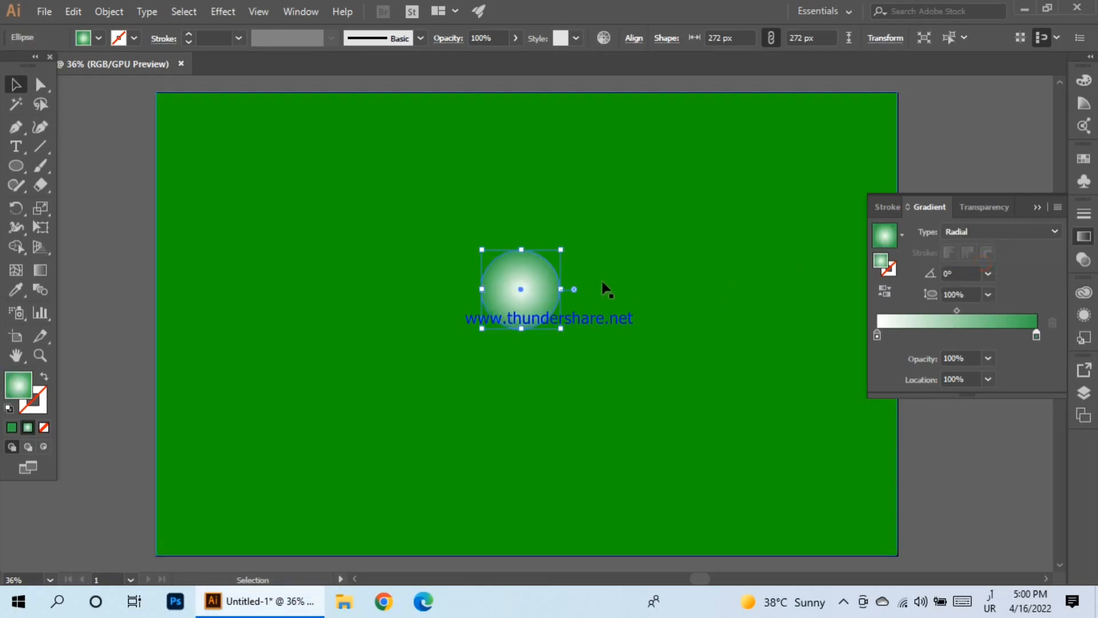
Redirect the circle's radial gradient vertically with the Gradient tool, starting above the circle and ending just below its center.
left_click(40, 275)
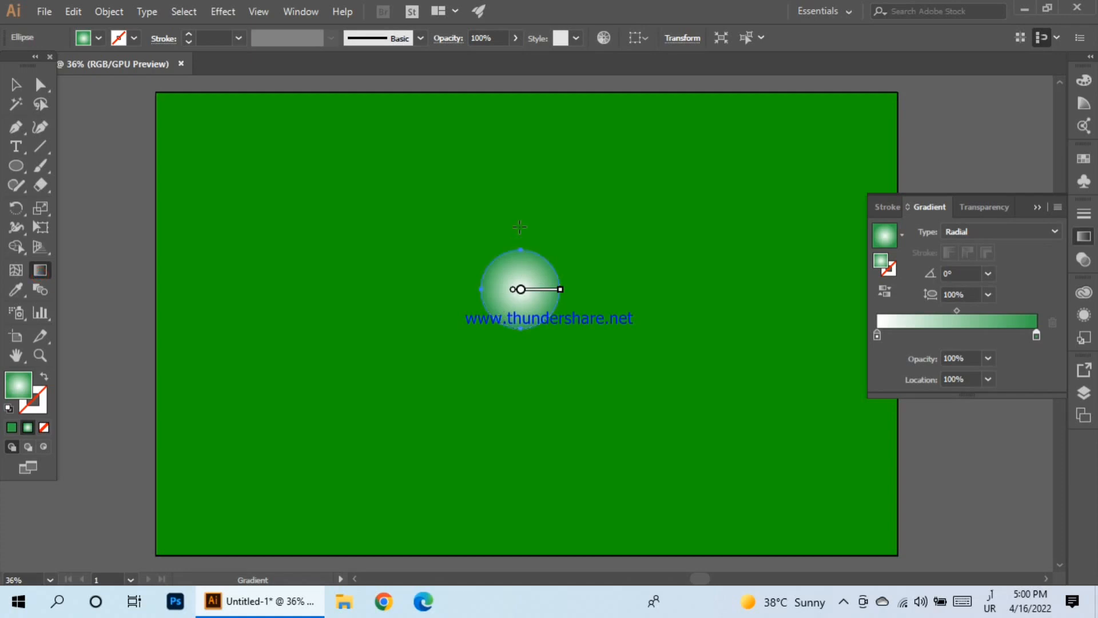
left_click_drag(520, 227, 522, 326)
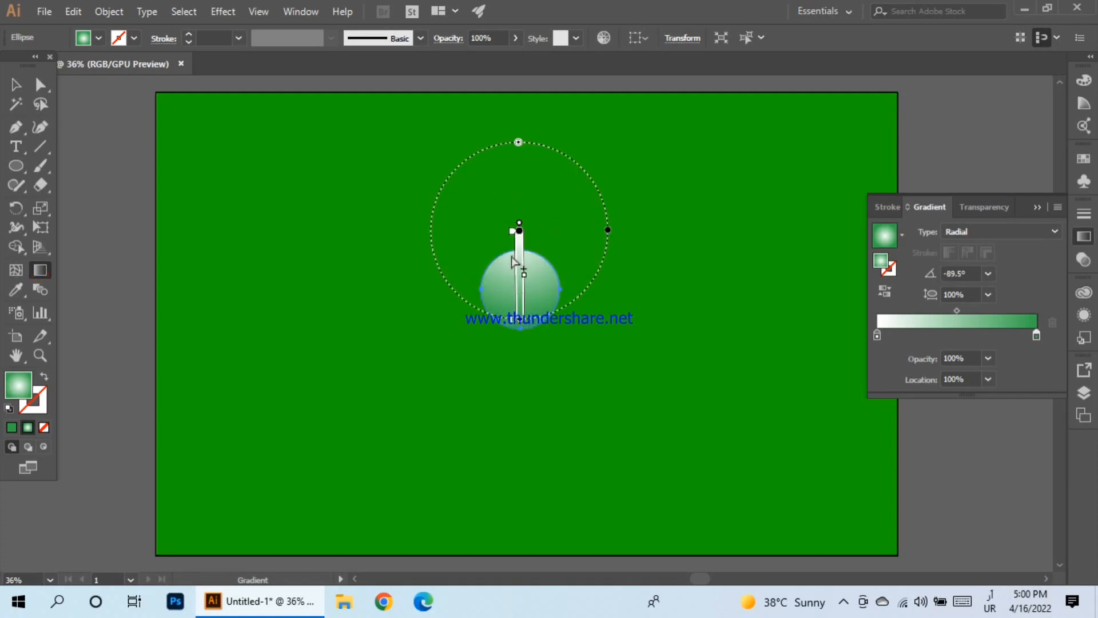
mouse_move(520, 231)
left_mouse_down()
mouse_move(522, 280)
mouse_move(523, 235)
left_mouse_up()
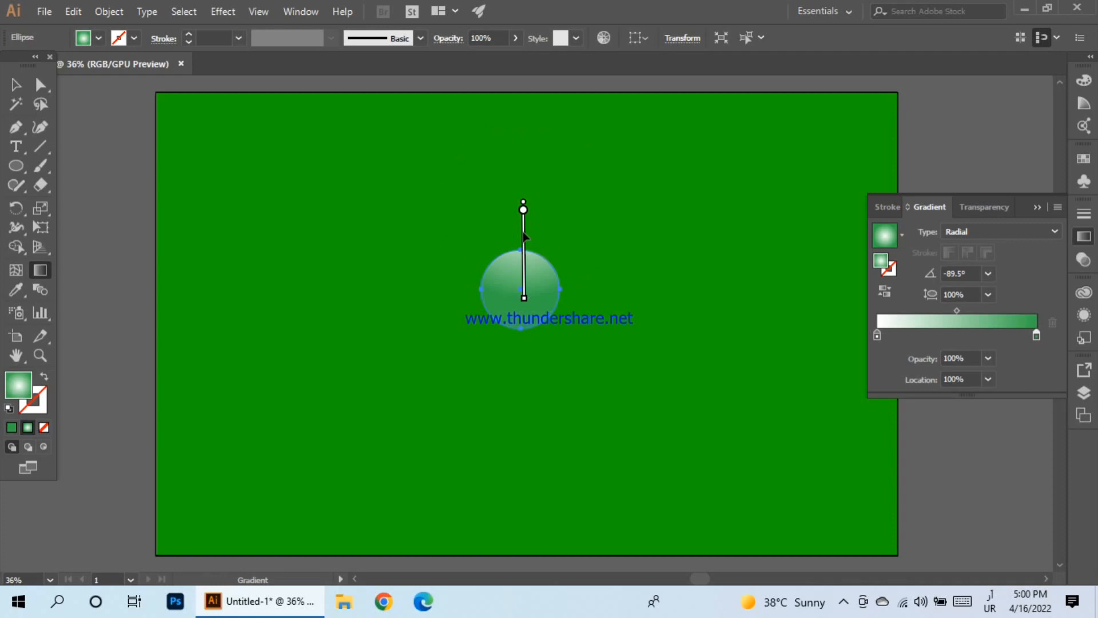
left_click(16, 84)
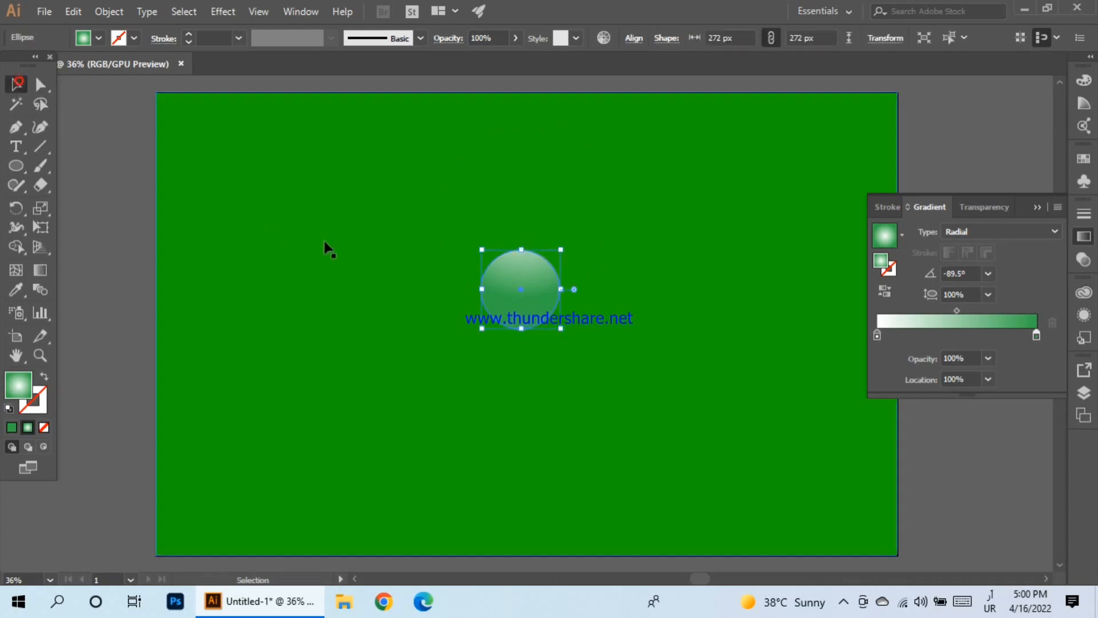
Open the color of the circle gradient's green end stop for editing and switch it to the HSB color model.
left_click(354, 250)
left_click(530, 294)
key("ctrl+minus")
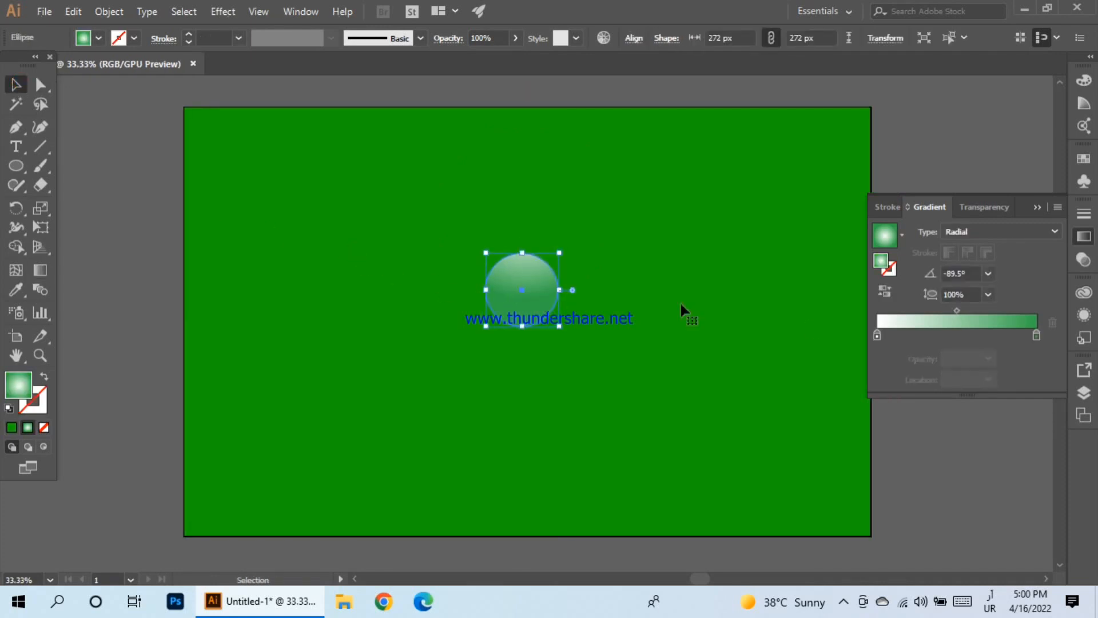
left_click(1037, 335)
double_click(1037, 335)
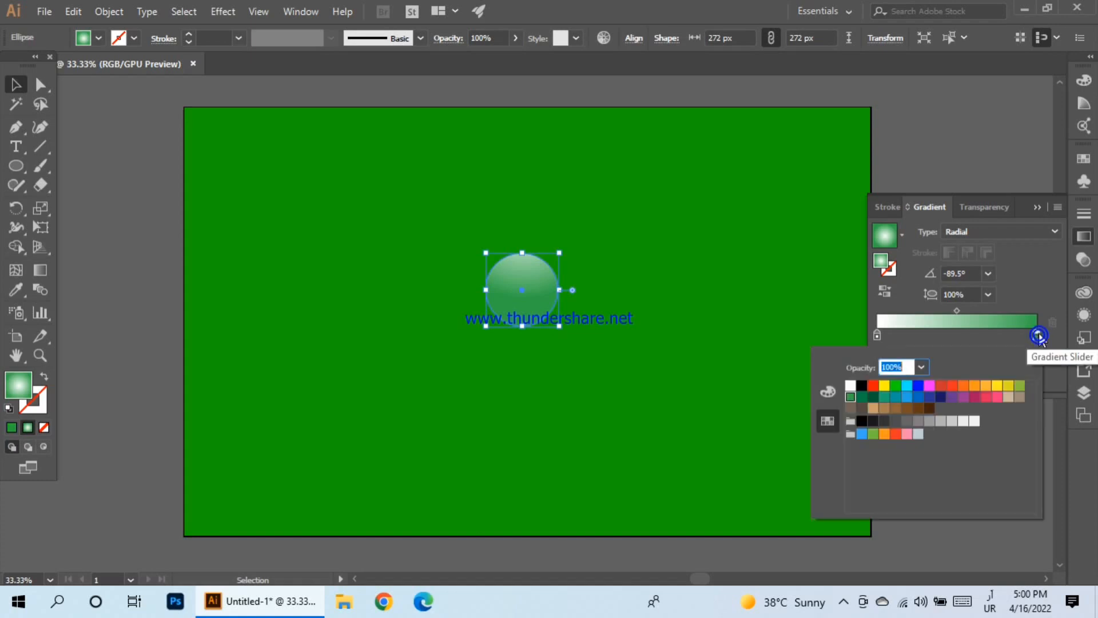
left_click(827, 395)
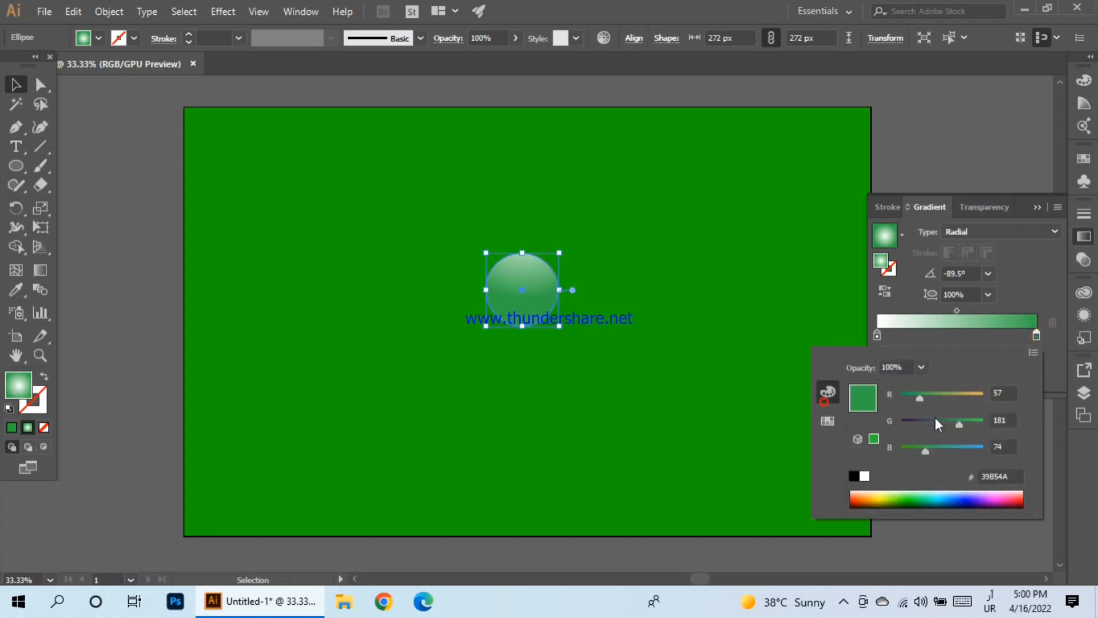
left_click(1030, 355)
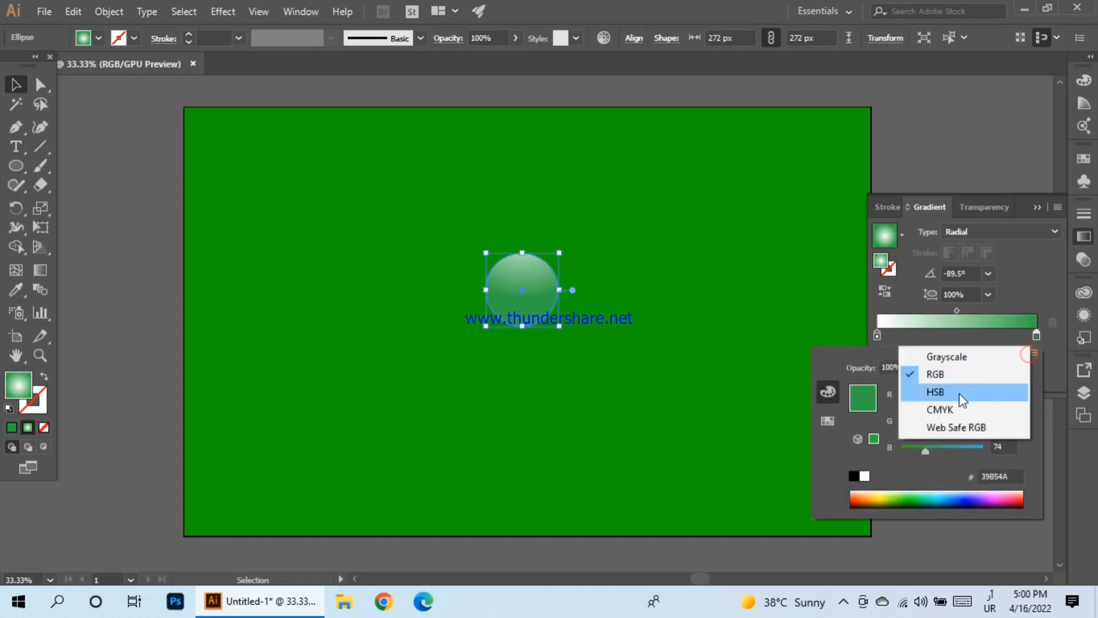
left_click(959, 393)
Set the green gradient stop's saturation to 72.89% and brightness to 65.1%.
scroll(1011, 447, "down", 2)
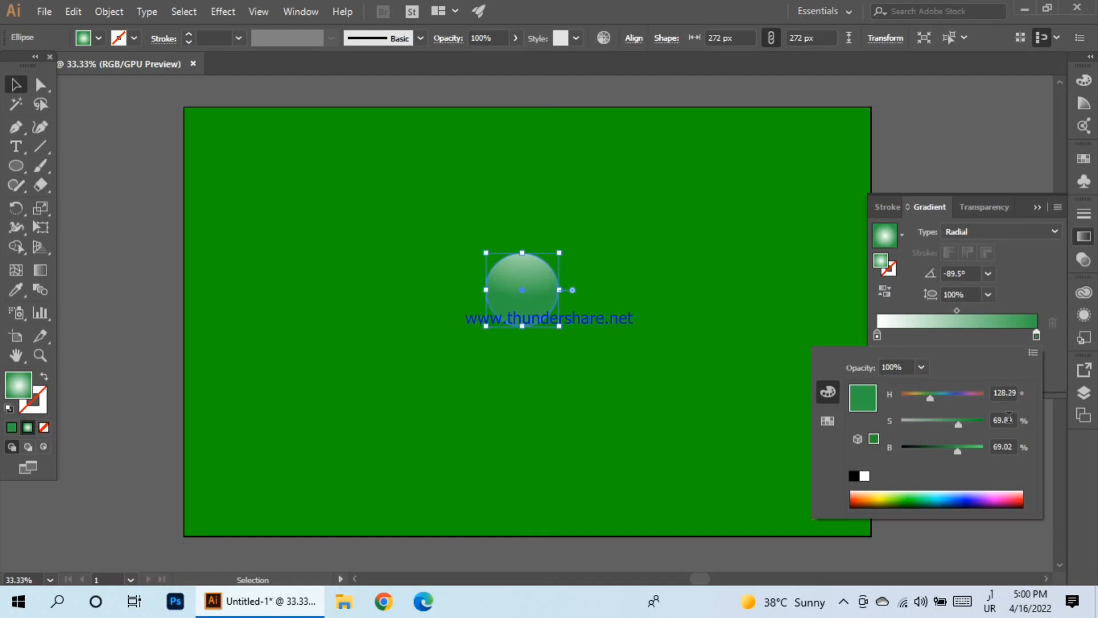
left_click(1009, 418)
double_click(1010, 419)
type("72")
key("Return")
key("Tab")
type("65.1")
key("Return")
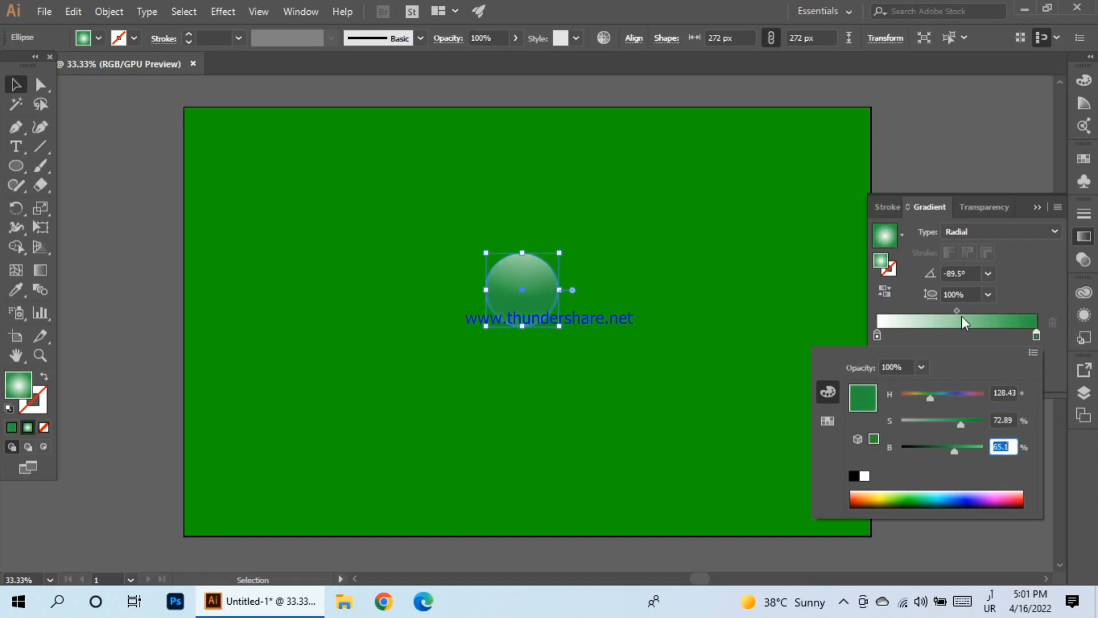
left_click(955, 164)
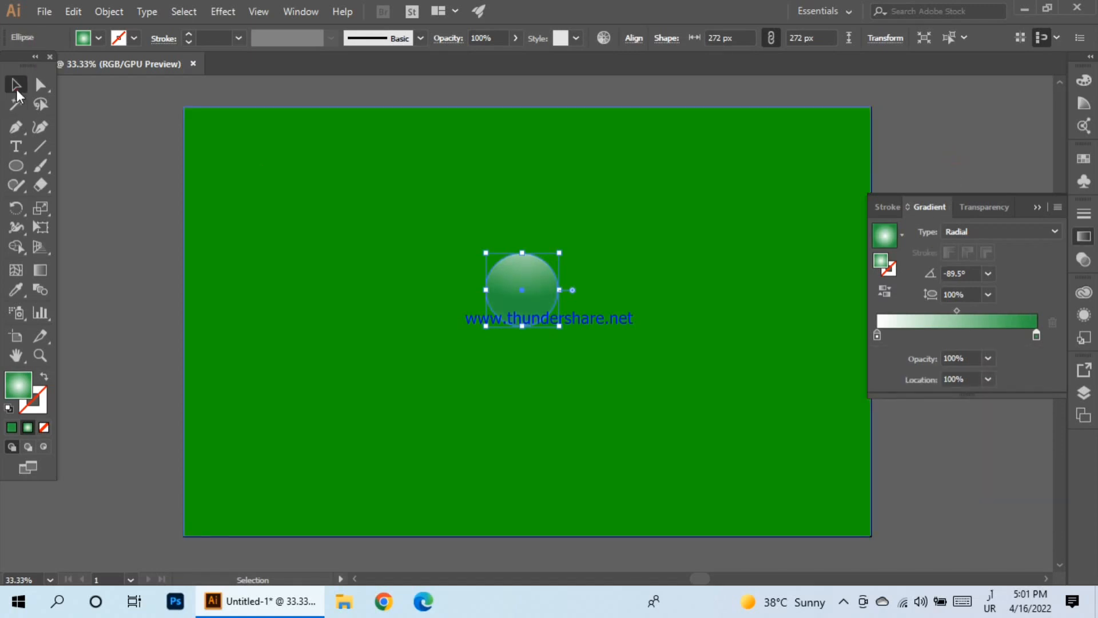
Move the circle so its center sits on the green rectangle's upper-left corner.
left_click(108, 180)
left_click_drag(534, 296, 200, 123)
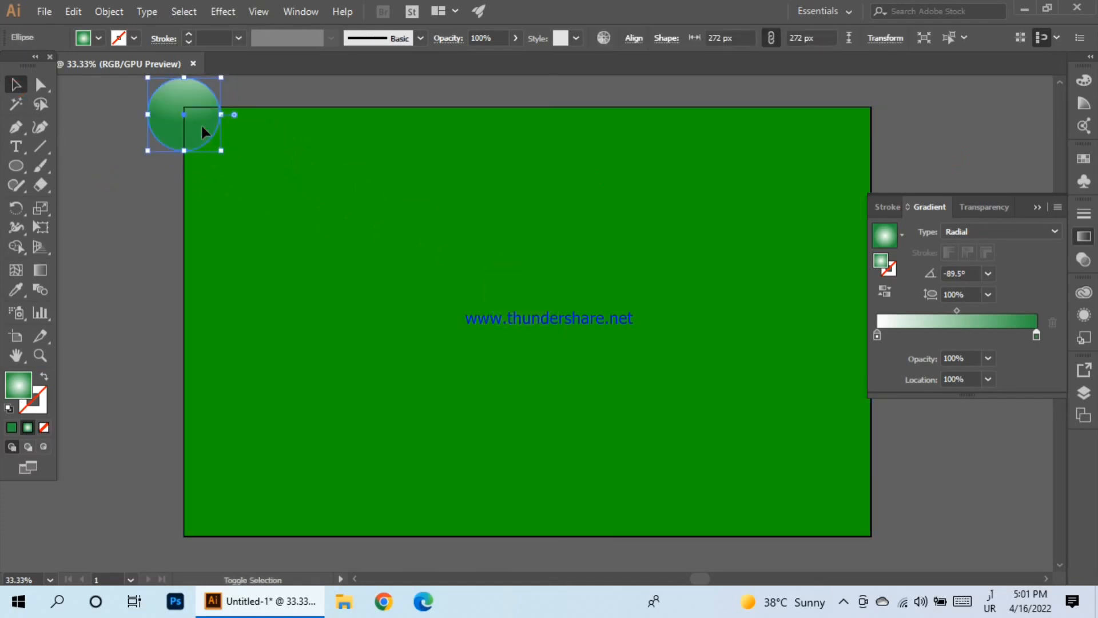
scroll(201, 123, "up", 1)
left_click(237, 172, "shift")
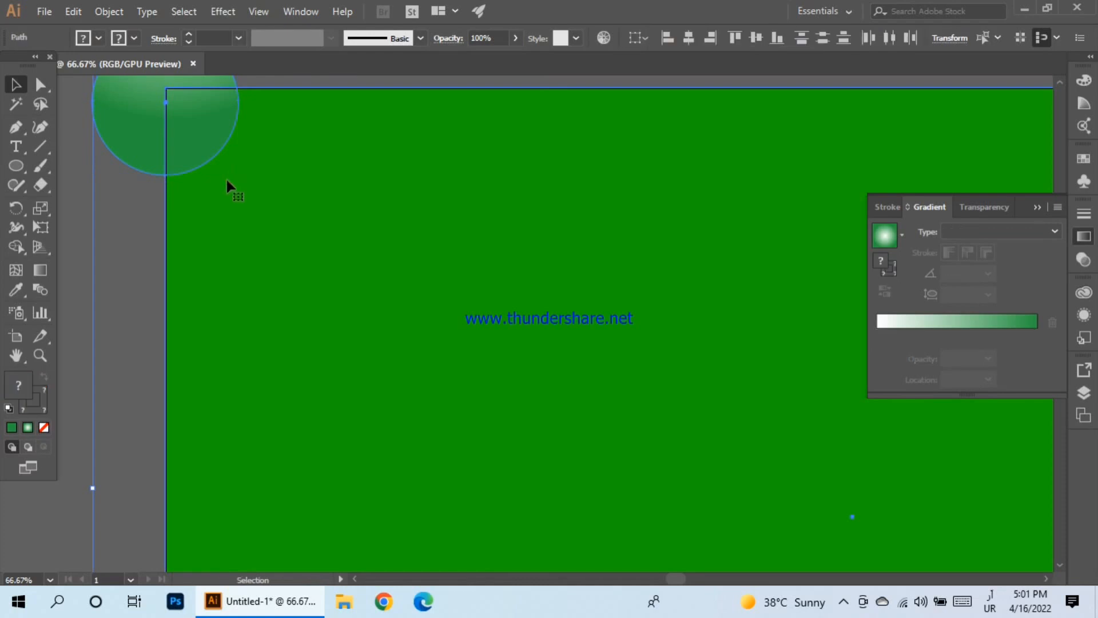
Scale the circle down proportionally around its center to about 192 px, keeping it centered on the rectangle's upper-left corner.
left_click(78, 172)
left_click(140, 138)
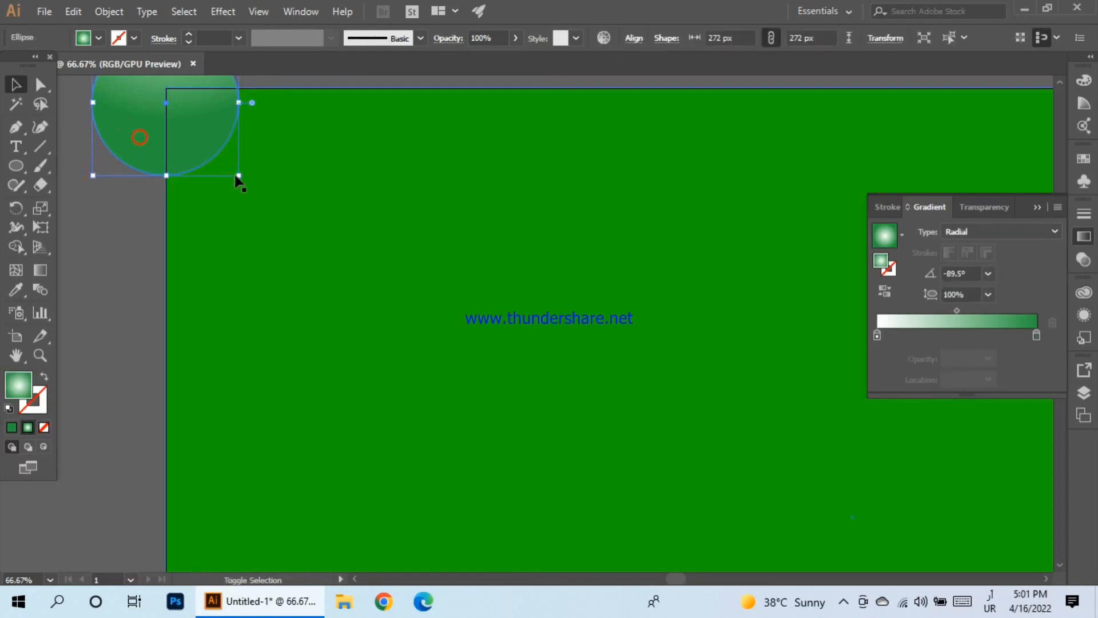
left_click_drag(239, 178, 217, 155)
scroll(193, 221, "up", 3)
mouse_move(139, 209)
left_mouse_down()
mouse_move(143, 195)
mouse_move(139, 204)
left_mouse_up()
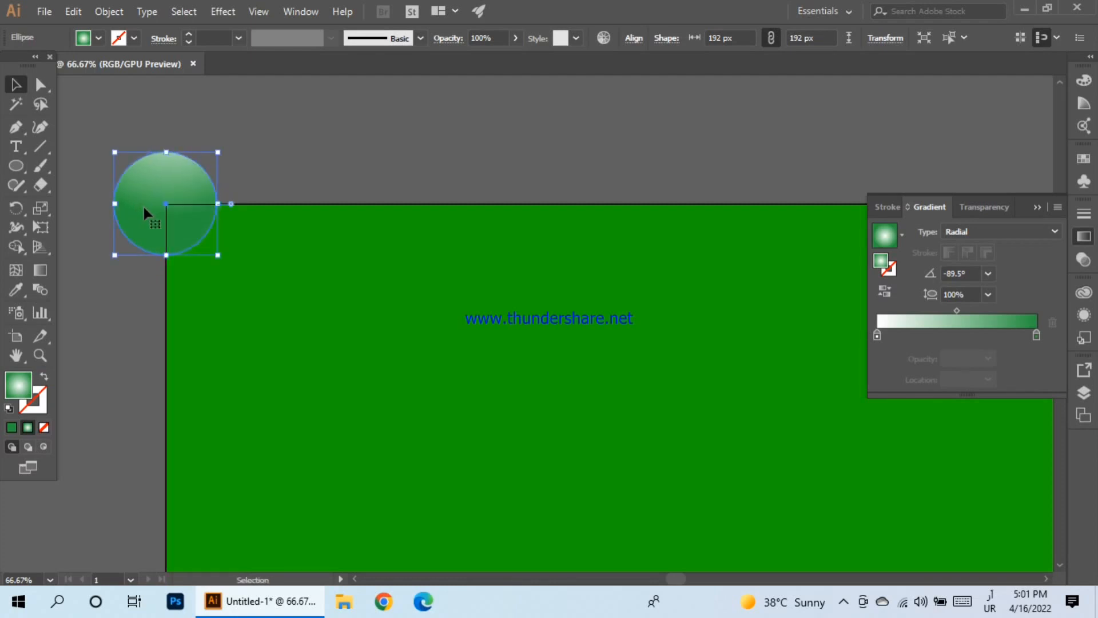
Collapse the Gradient panel and place a copy of the circle along the rectangle's top edge, overlapping the original by about half.
left_click(1037, 207)
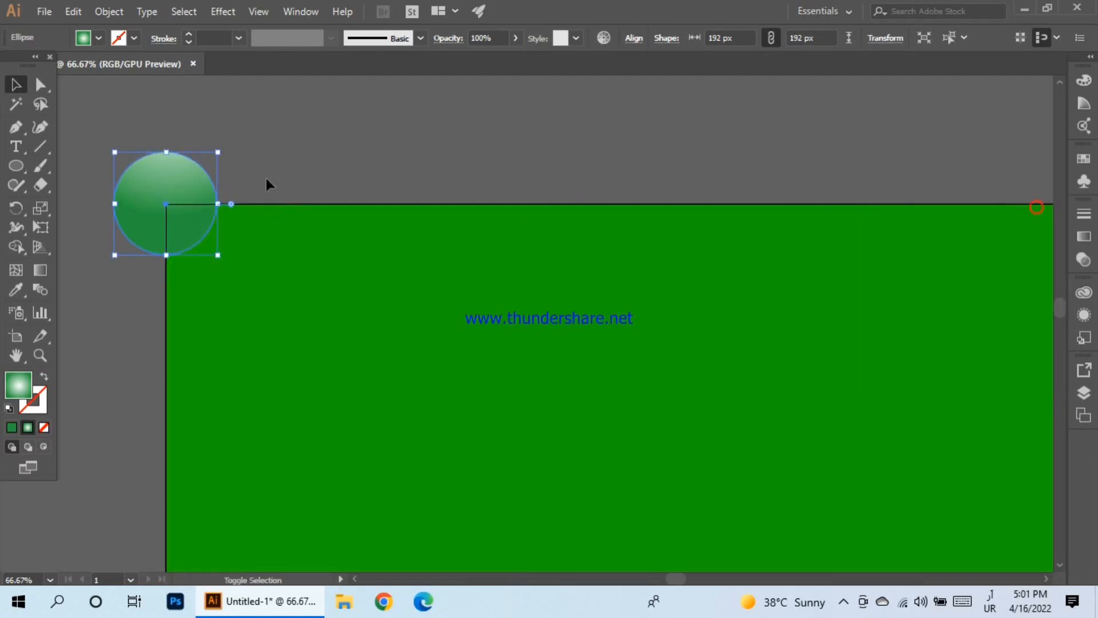
scroll(266, 178, "down", 2)
scroll(211, 193, "up", 2)
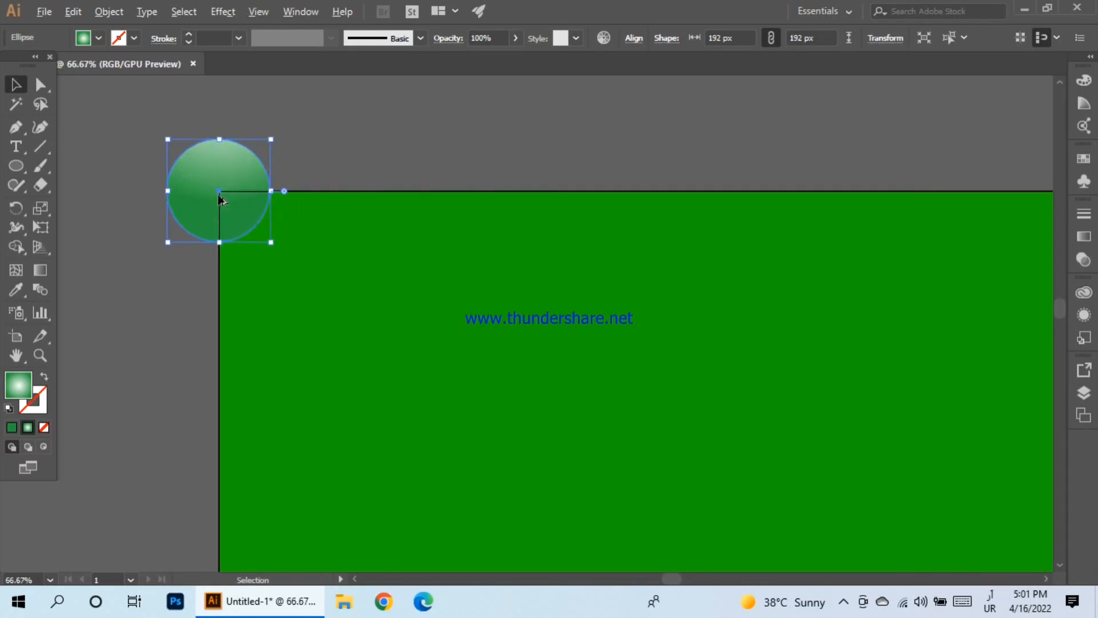
left_click_drag(220, 199, 272, 207)
scroll(341, 238, "down", 3)
Repeat the circle duplication until the overlapping row spans the rectangle's whole top edge, ending at the upper-right corner, and deselect.
key("ctrl+d")
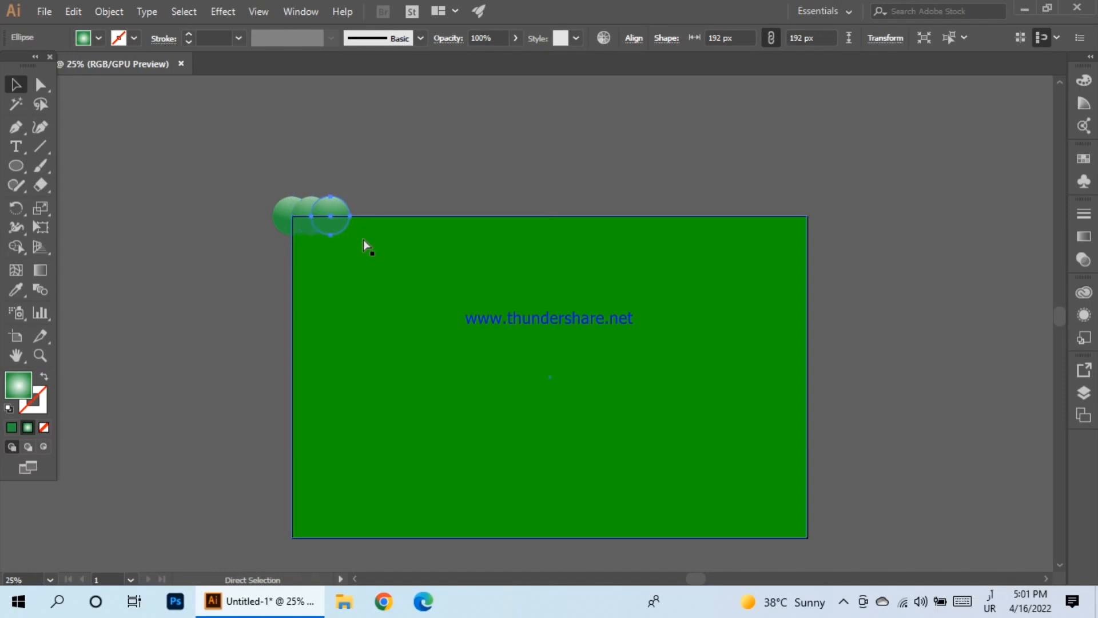
key("ctrl+d")
key("ctrl+d")
key("ctrl+d")
key("ctrl+d")
key("ctrl+d")
key("ctrl+d")
key("ctrl+d")
key("ctrl+d")
key("ctrl+d")
key("ctrl+d")
key("ctrl+d")
key("ctrl+d")
key("ctrl+d")
key("ctrl+d")
key("ctrl+d")
key("ctrl+d")
key("ctrl+d")
key("ctrl+d")
key("ctrl+d")
key("ctrl+d")
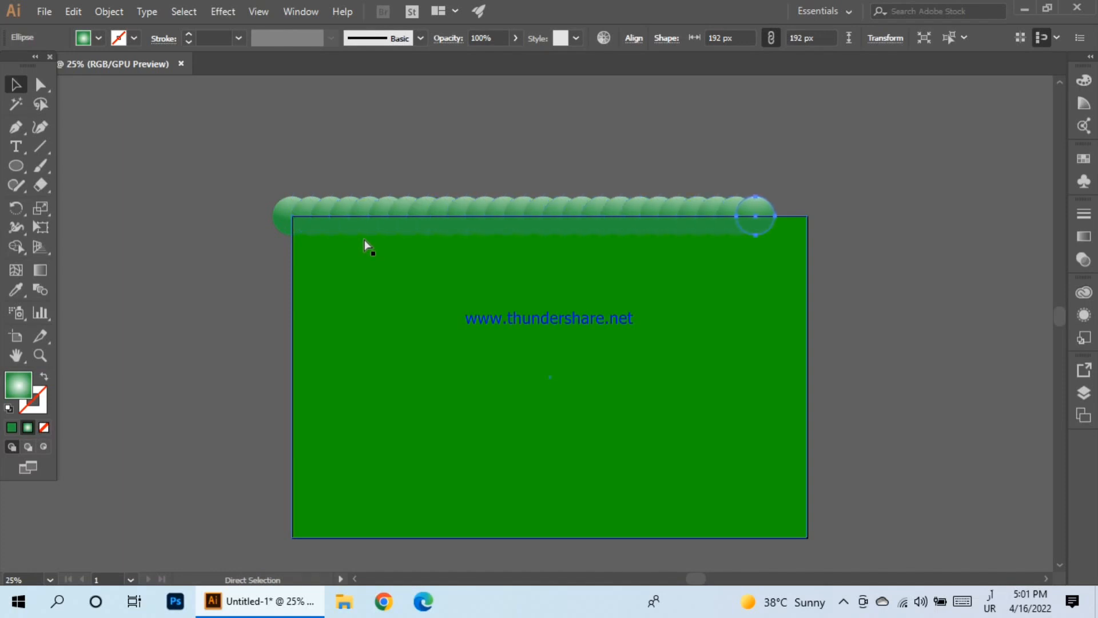
key("ctrl+d")
key("ctrl+d")
key("ctrl+d")
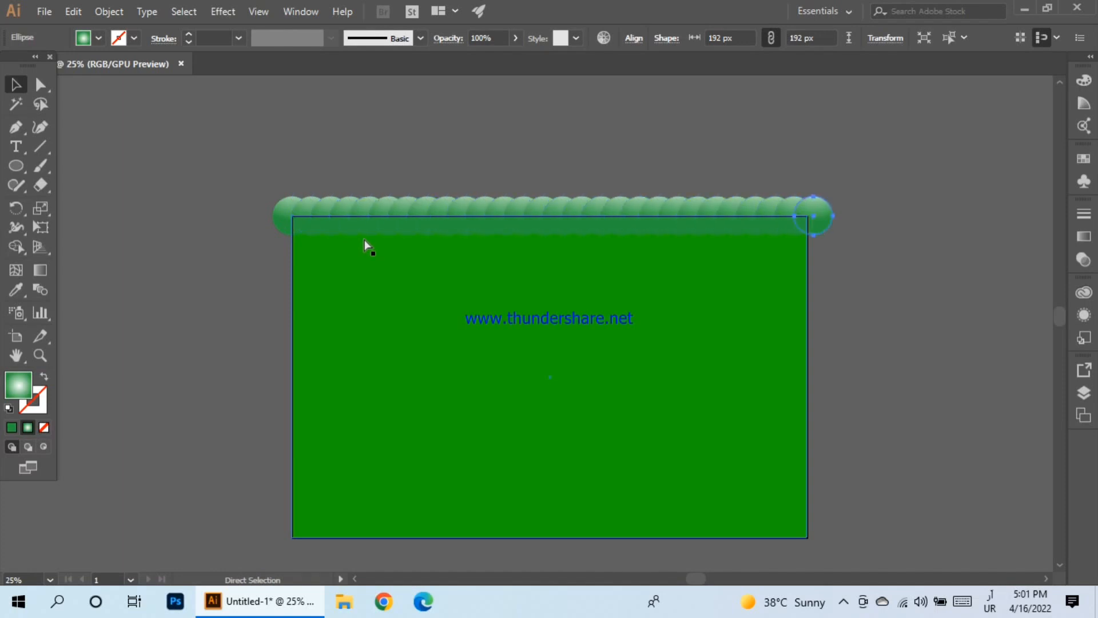
key("v")
left_click(266, 188)
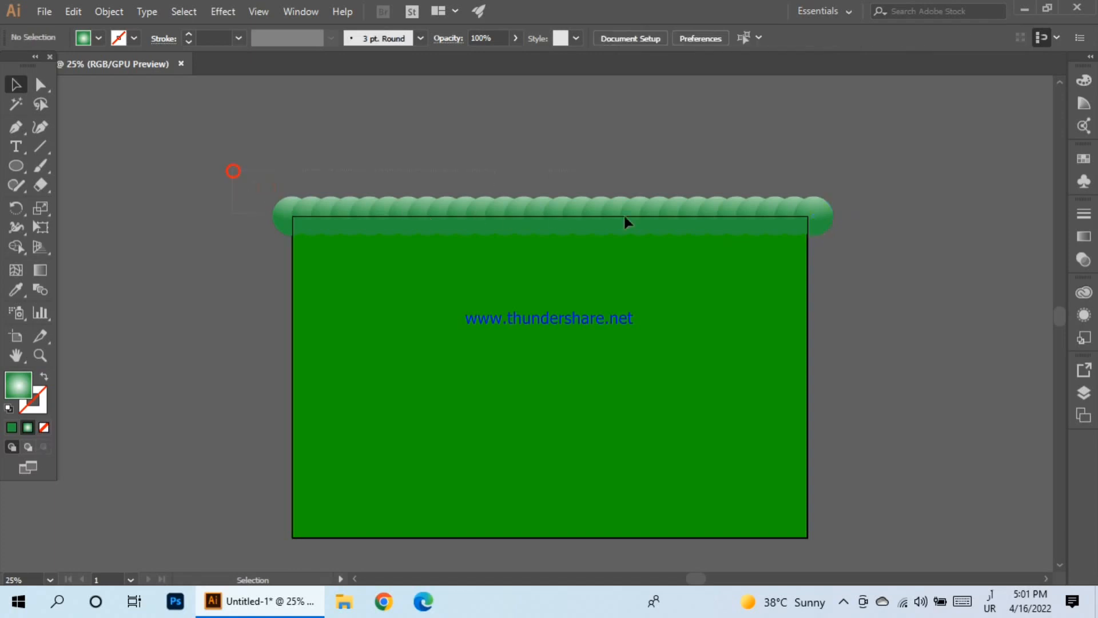
Select the whole row of circles and place a copy half a circle lower, overlapping the first row.
left_click_drag(854, 213, 856, 213)
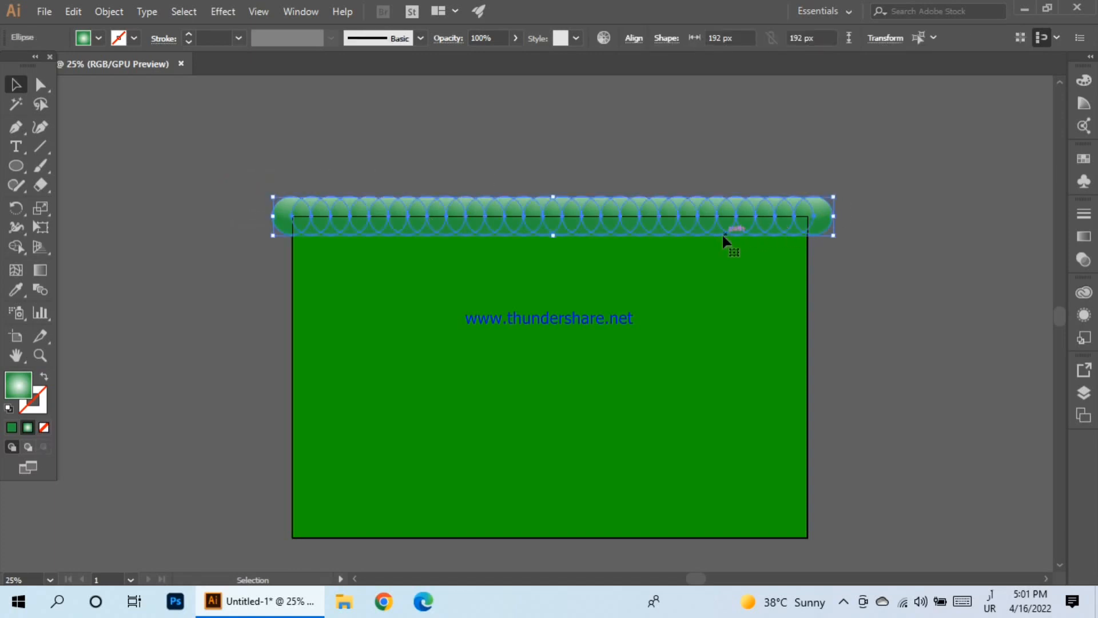
key("ctrl+plus")
key("ctrl+plus")
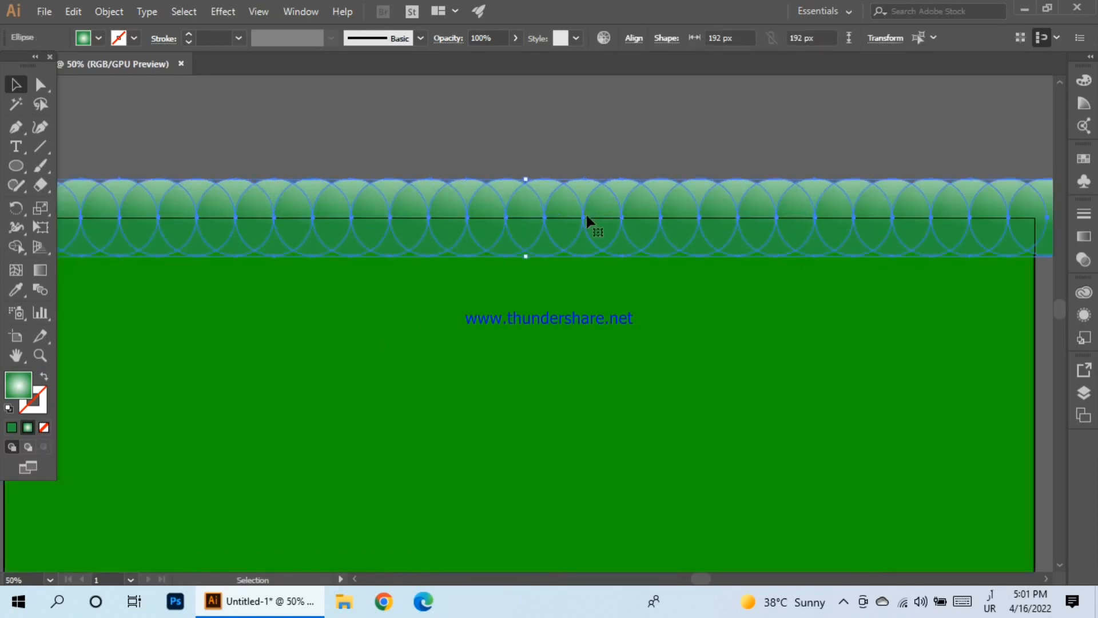
left_click_drag(542, 225, 542, 258)
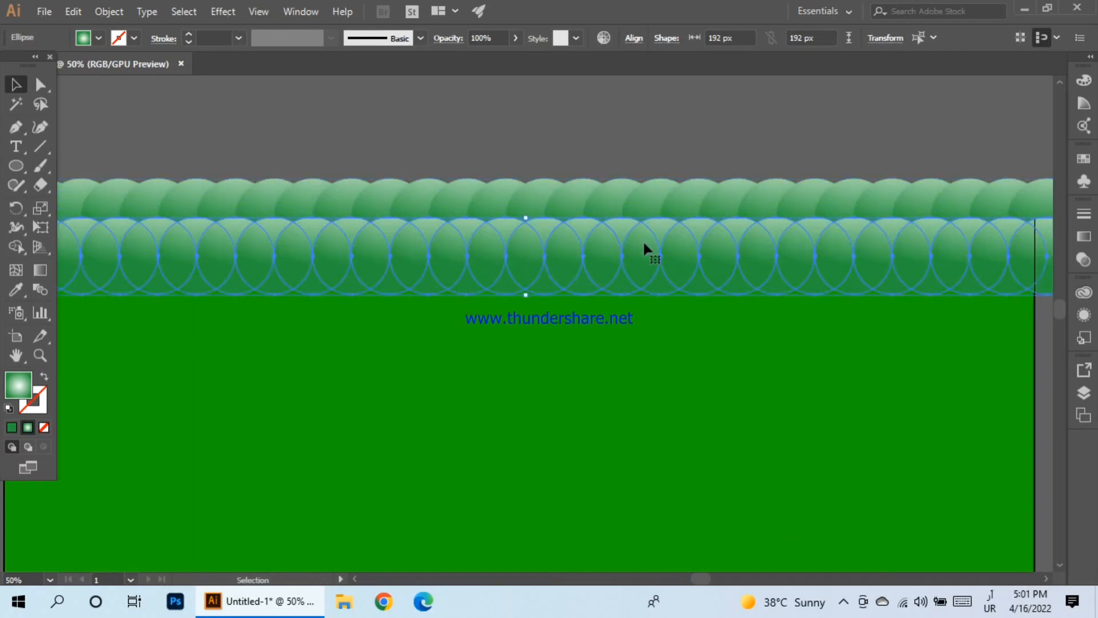
Repeat the row duplication downward until overlapping circles cover the rectangle to its bottom edge, and deselect.
key("ctrl+minus")
key("ctrl+minus")
key("ctrl+d")
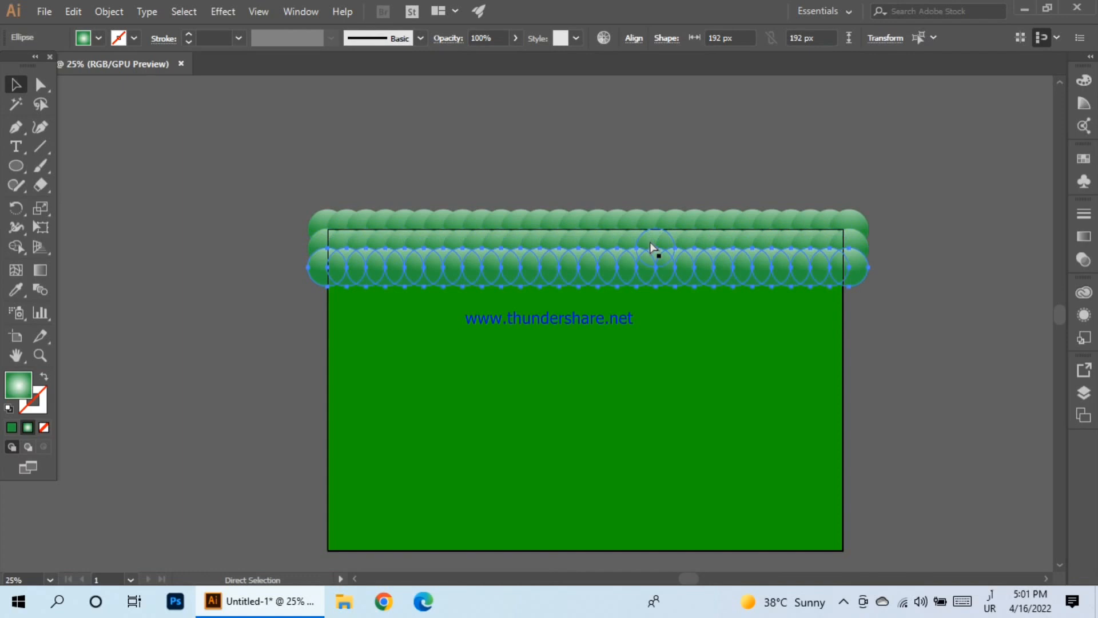
key("ctrl+d")
key("ctrl+d")
key("ctrl+d")
key("ctrl+d")
key("ctrl+d")
key("ctrl+d")
key("ctrl+d")
key("ctrl+d")
key("ctrl+d")
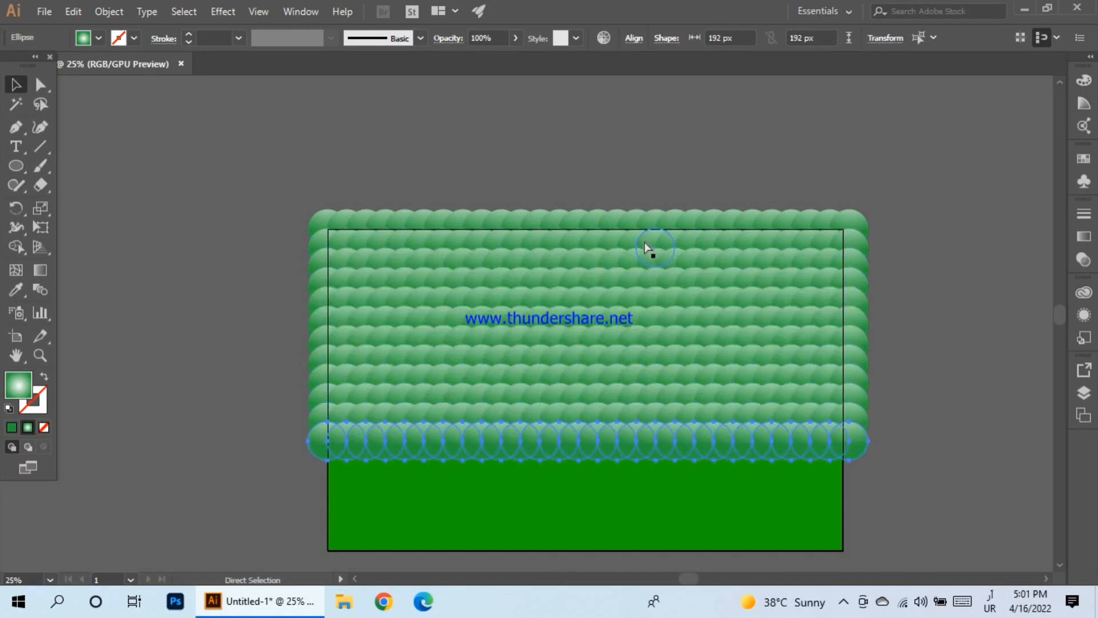
key("ctrl+d")
key("ctrl+d")
key("ctrl+d")
key("ctrl+d")
key("ctrl+d")
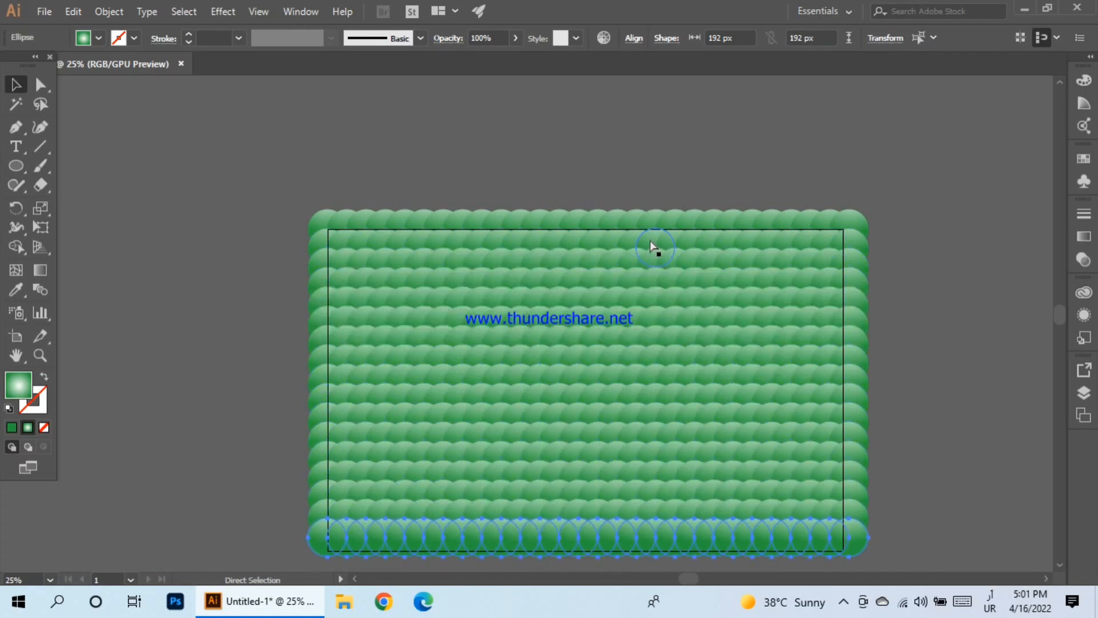
left_click(270, 216)
Select all the artwork and exclude the green background rectangle, leaving only the circles selected.
scroll(269, 216, "down", 3)
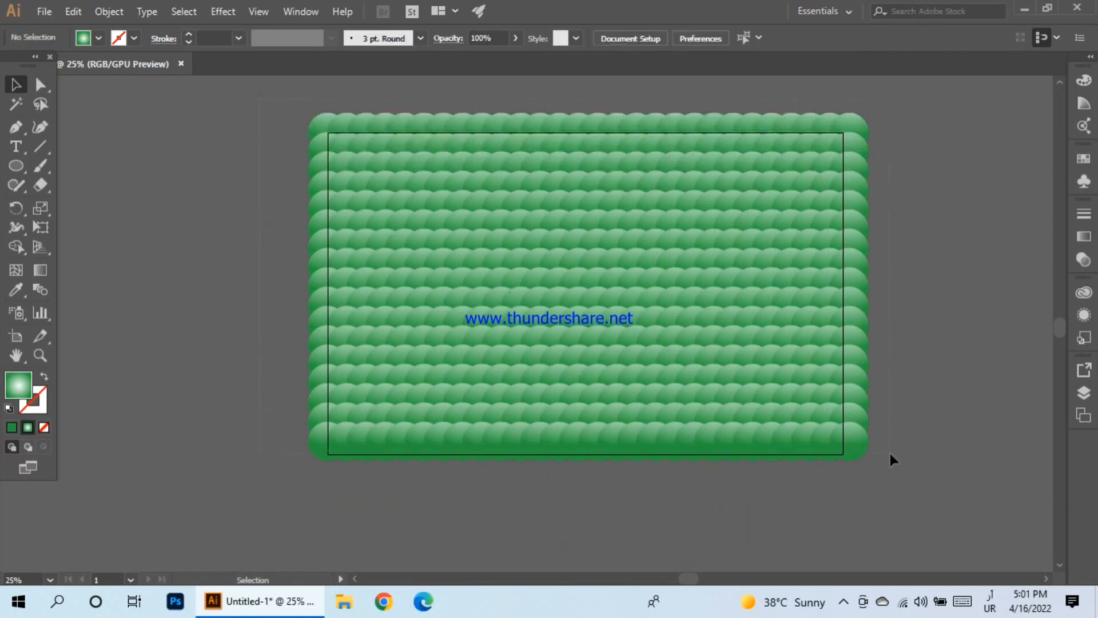
key("ctrl+a")
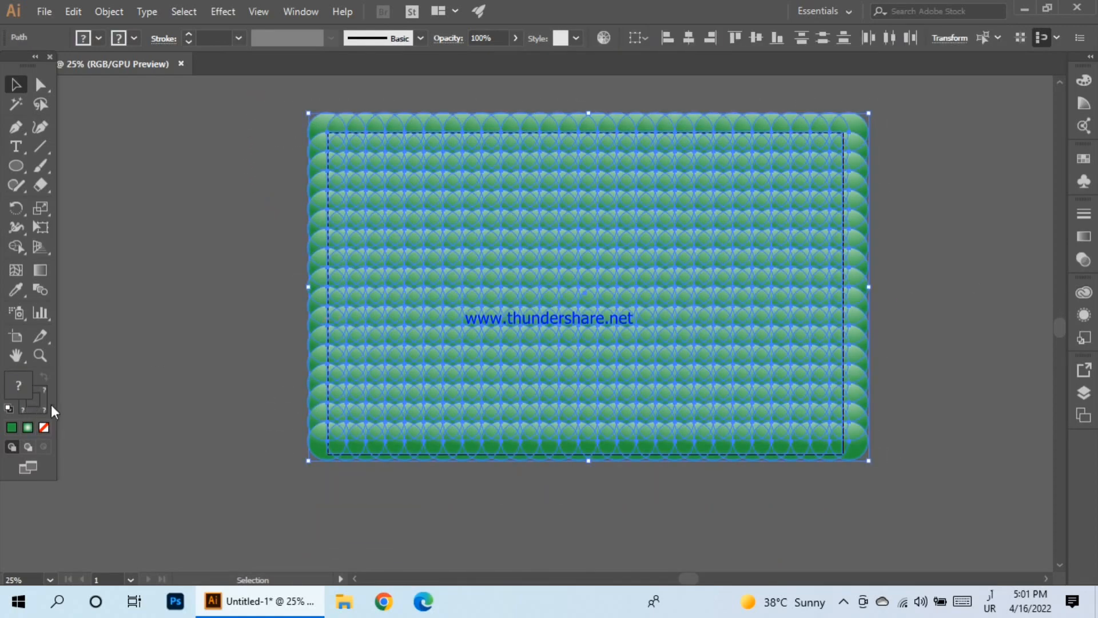
scroll(358, 446, "up", 1)
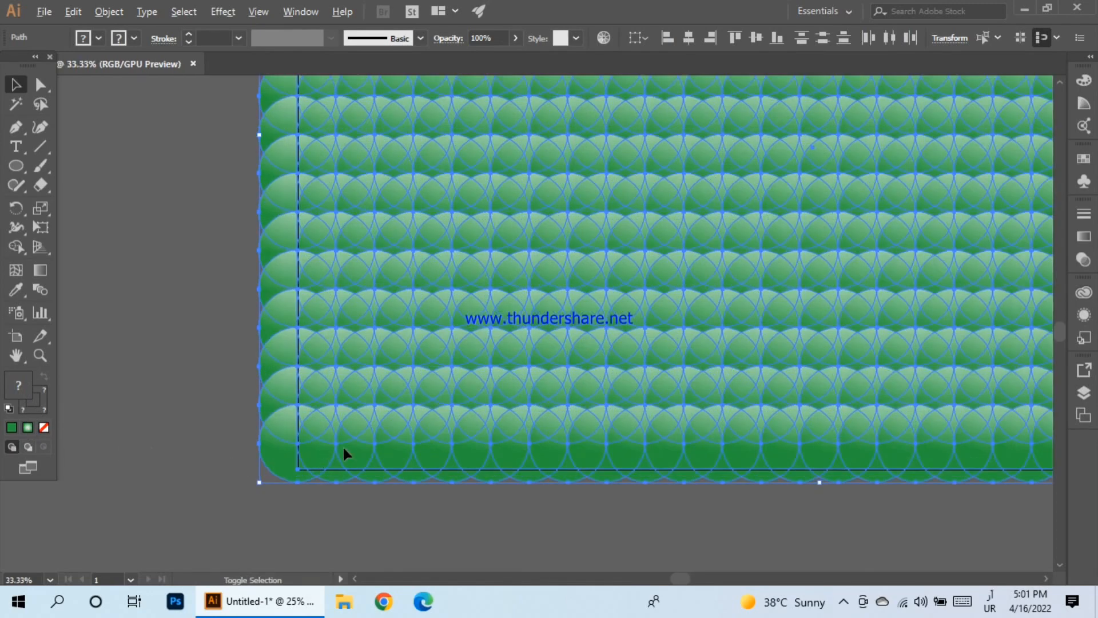
left_click(298, 467)
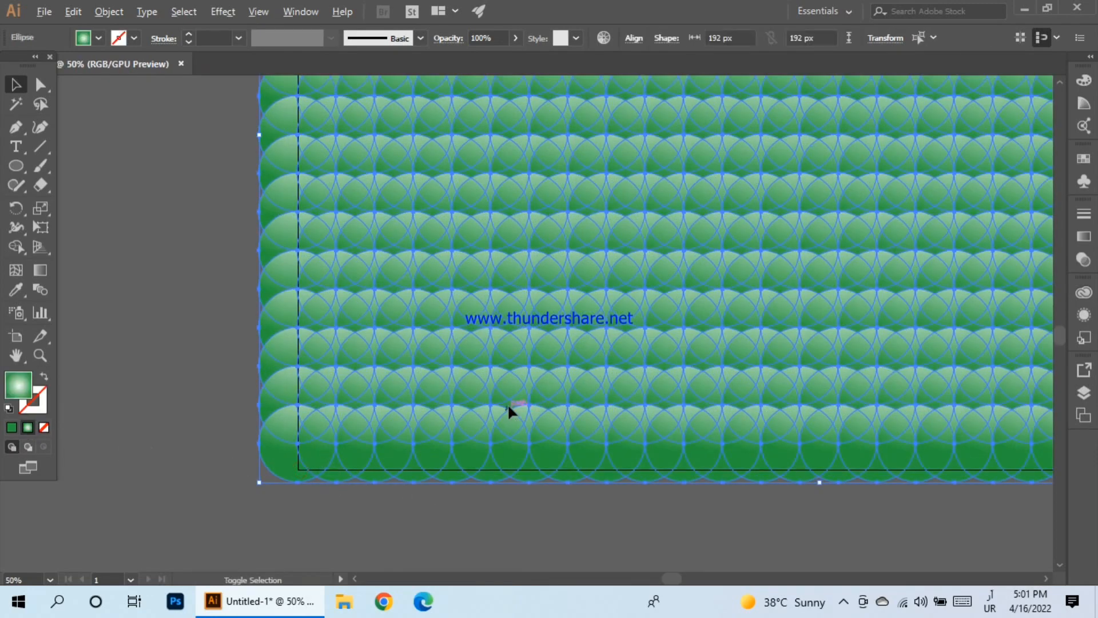
Darken the green end stop of the circles' radial gradient by lowering its HSB brightness to about 55%.
scroll(507, 403, "down", 1)
scroll(568, 327, "right", 3)
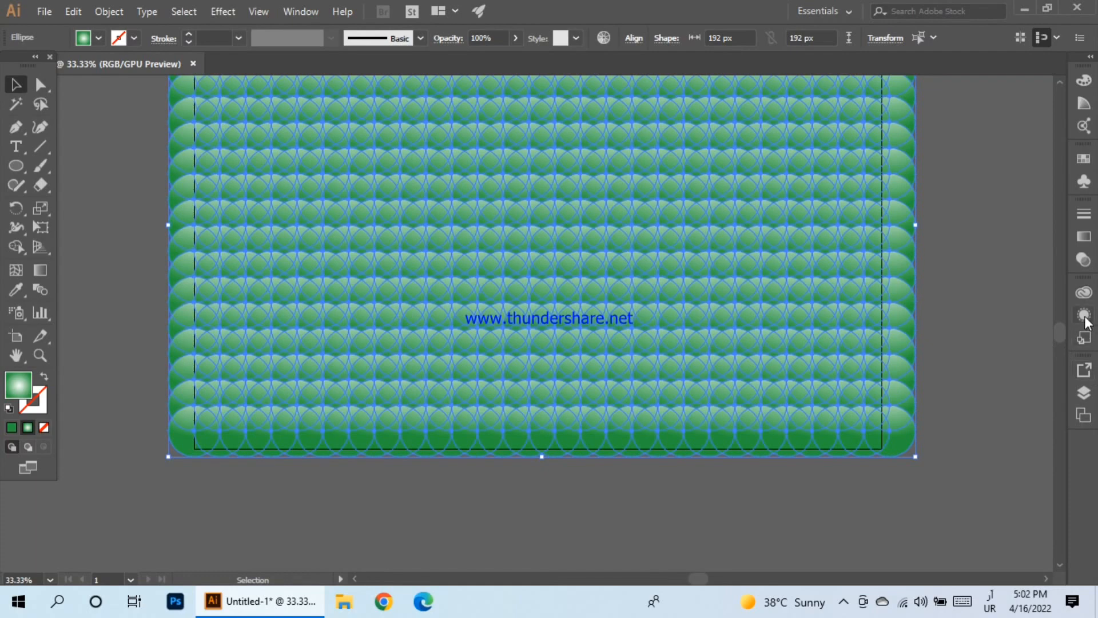
left_click(1085, 237)
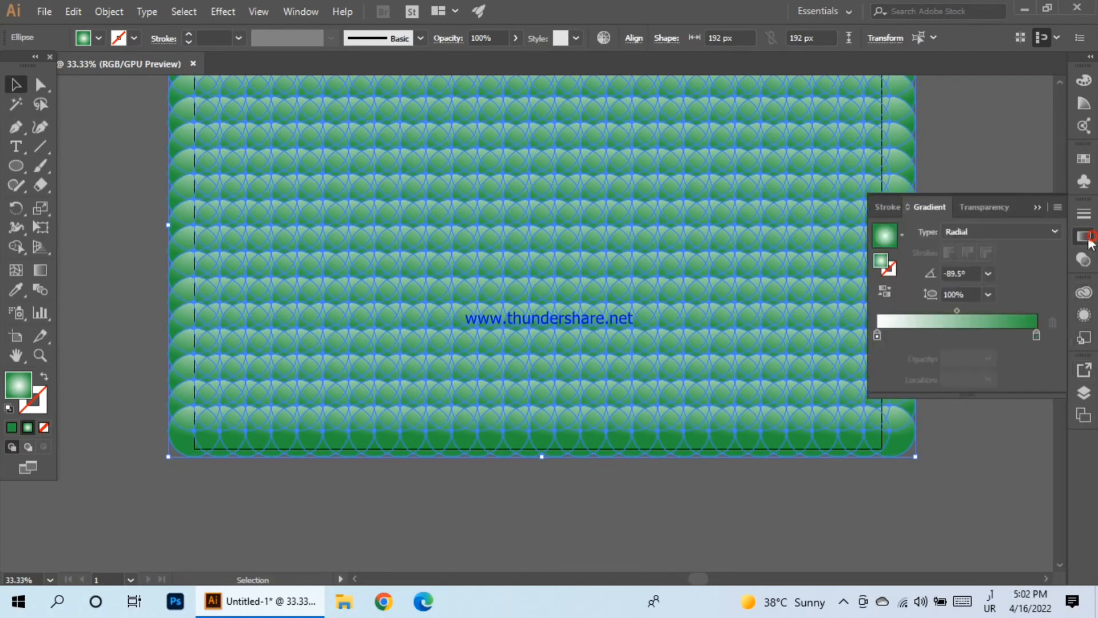
double_click(1037, 337)
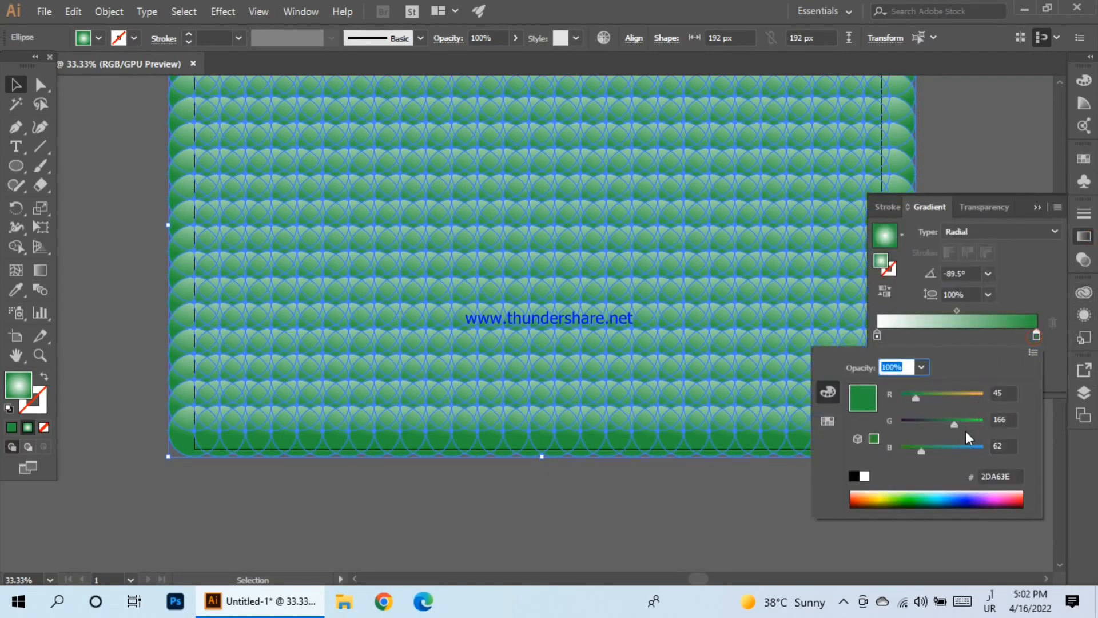
left_click(1031, 352)
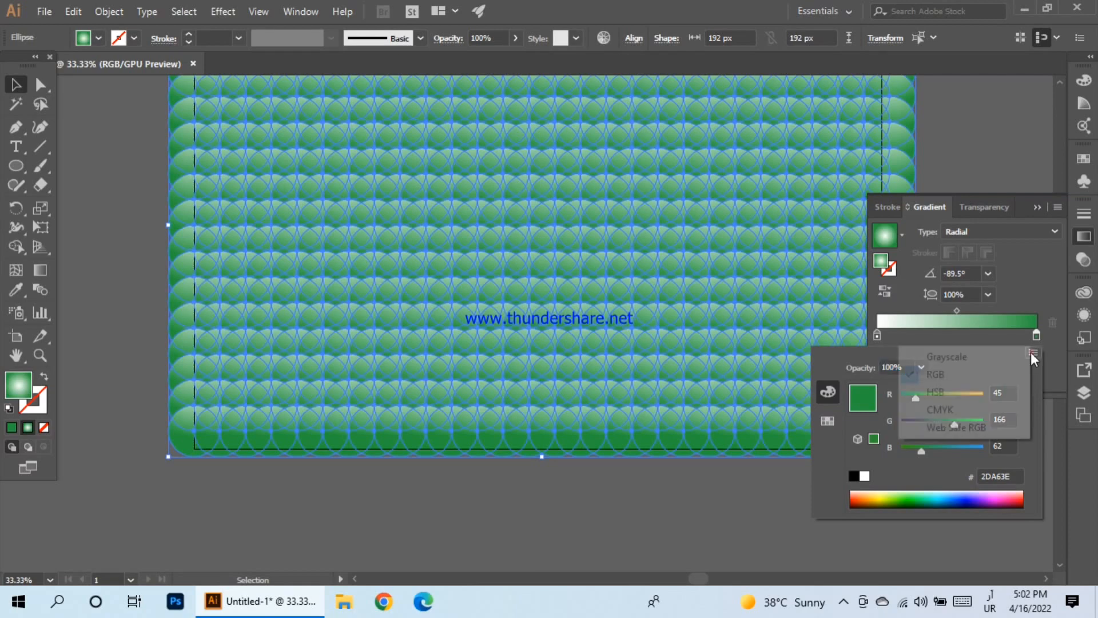
left_click(994, 389)
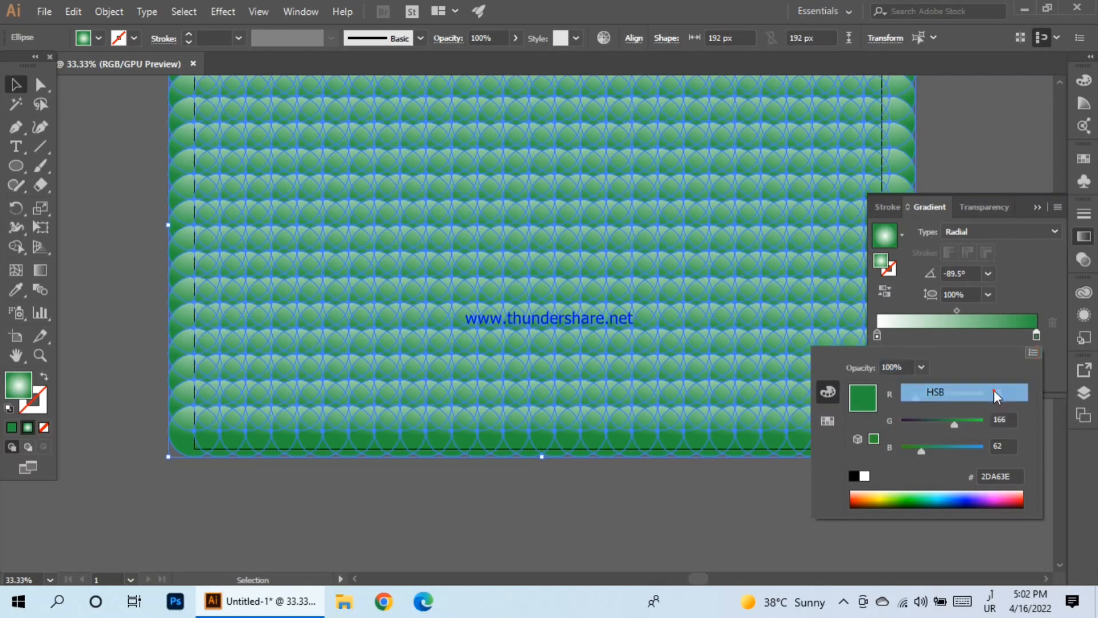
left_click(1011, 444)
key("shift+Down")
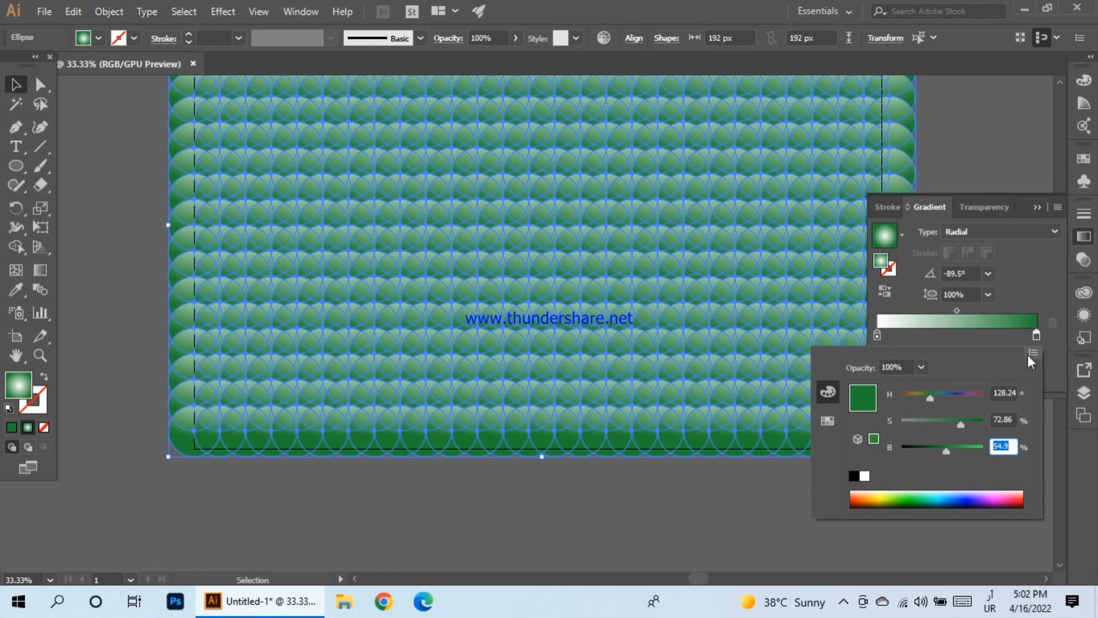
left_click(1048, 269)
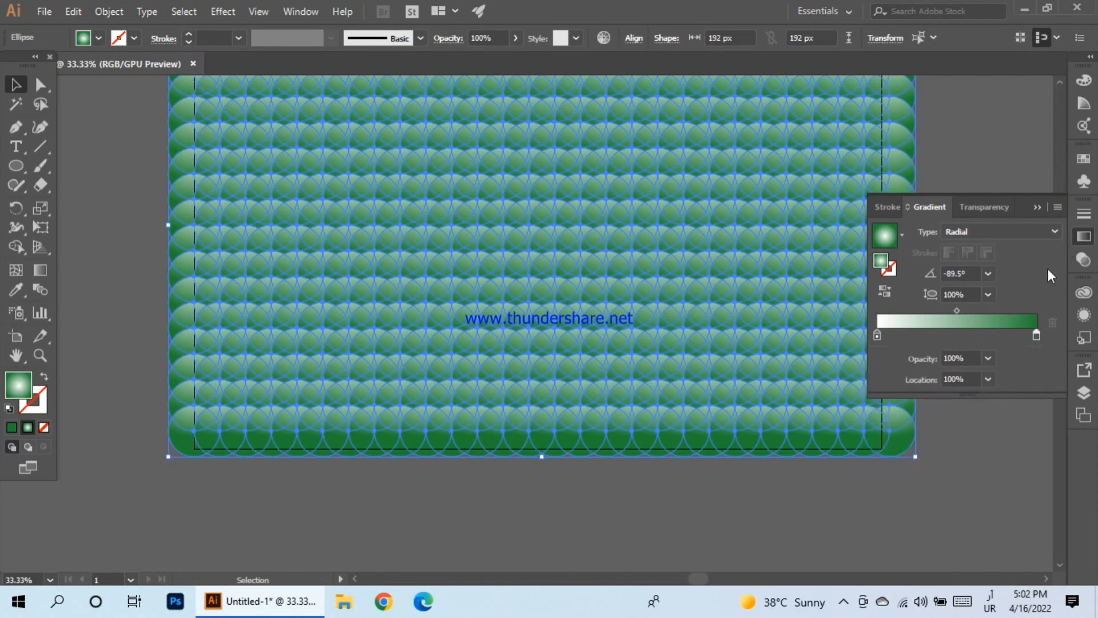
left_click(1039, 204)
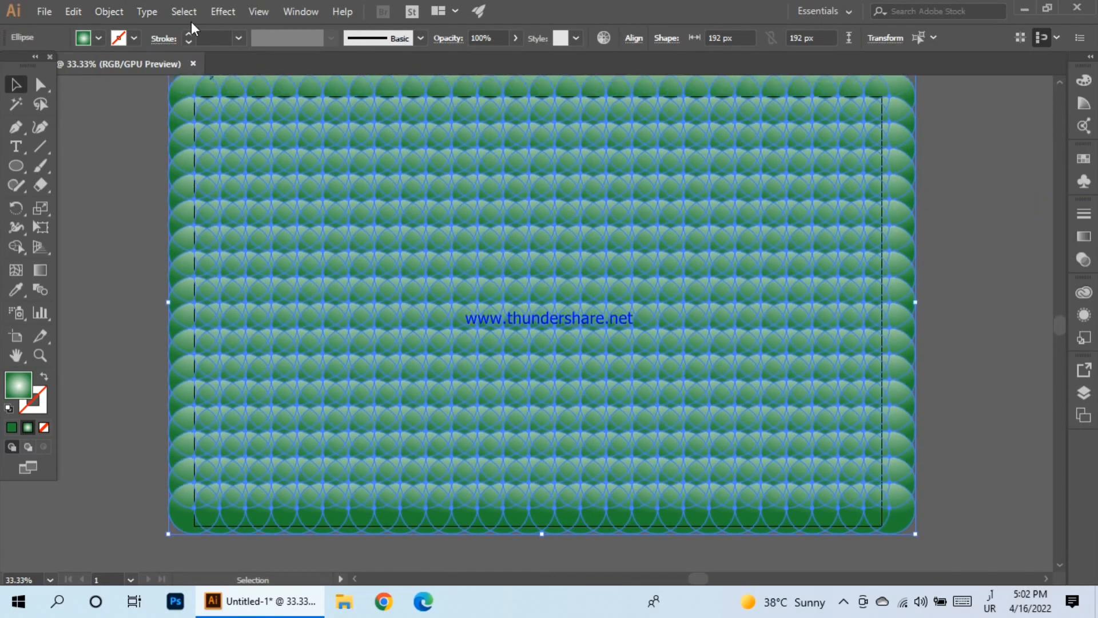
Start the Roughen effect on the selected circles with preview on and set its relative size to 60%.
left_click(212, 11)
mouse_move(260, 169)
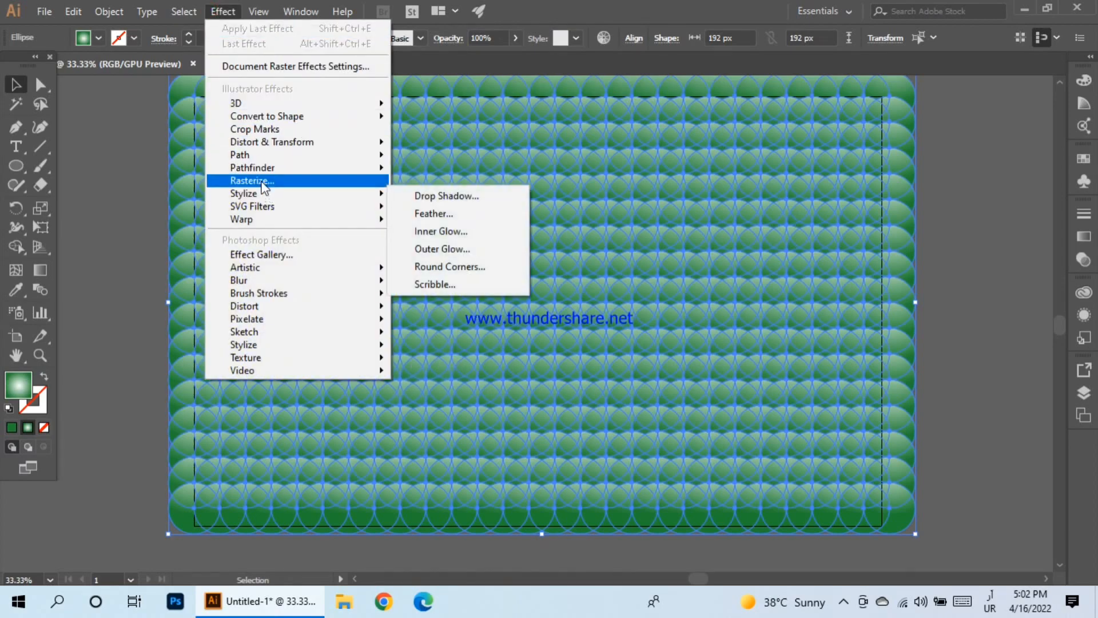
mouse_move(355, 145)
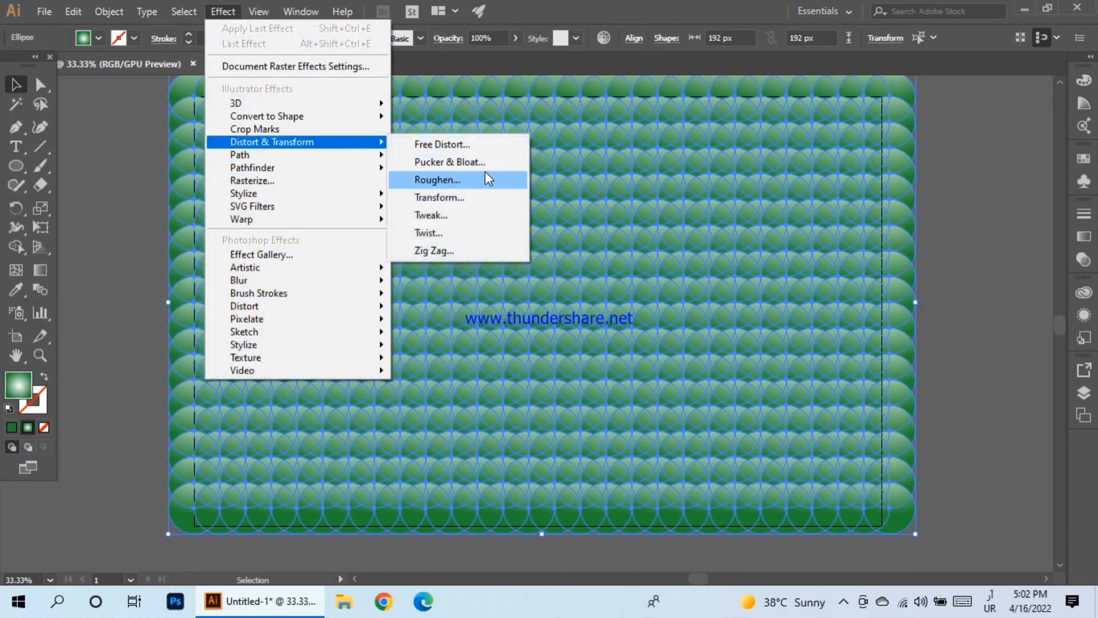
left_click(470, 181)
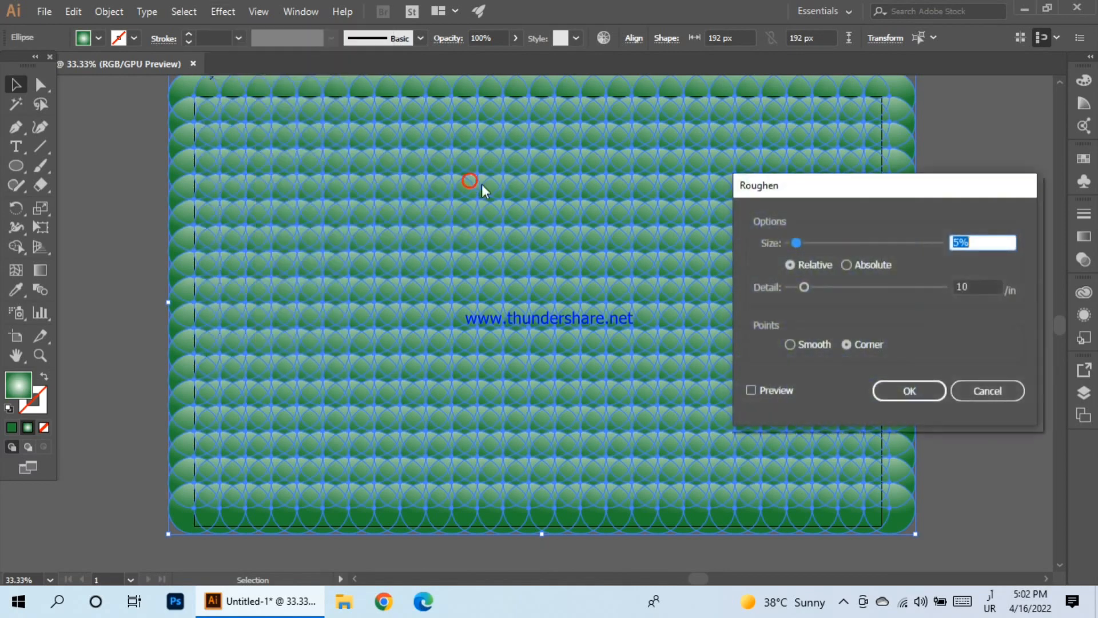
left_click(763, 387)
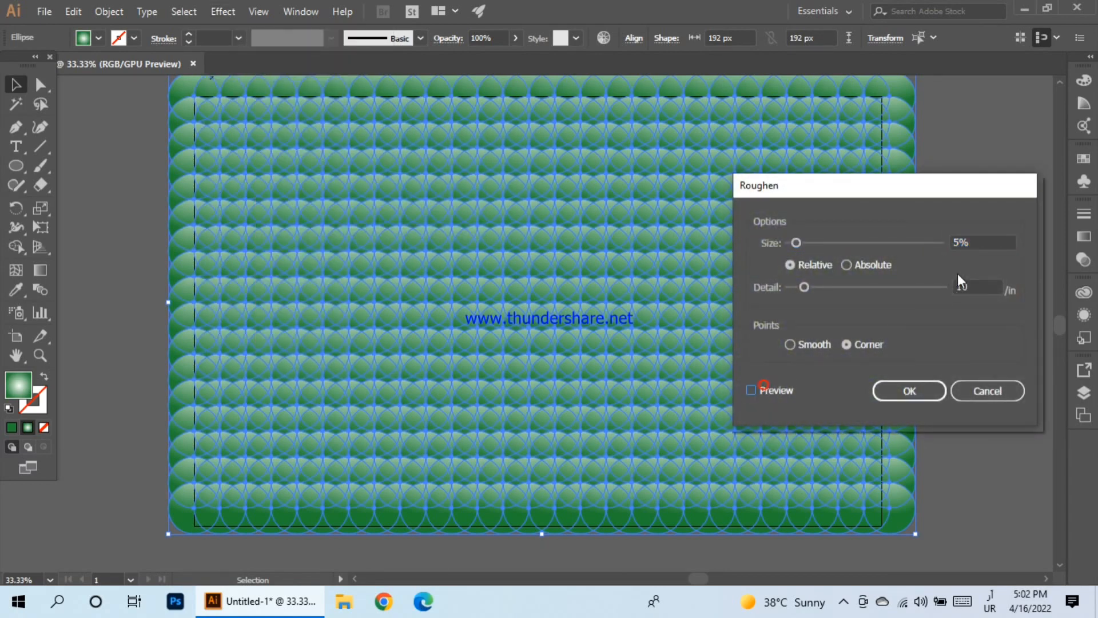
left_click(975, 243)
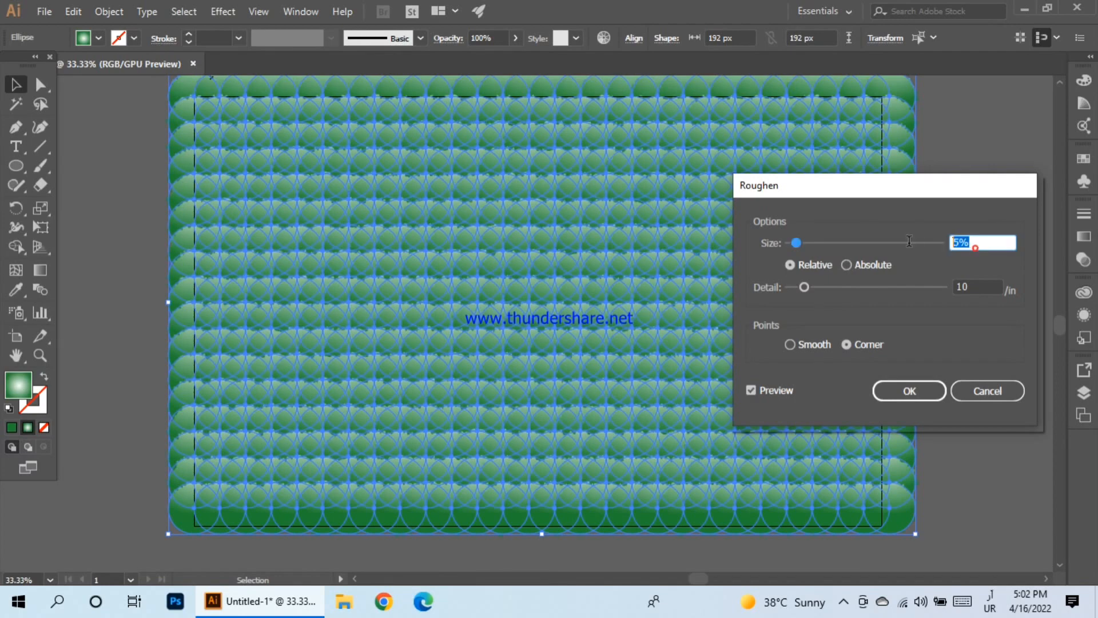
type("60")
Set the Roughen detail to 50 per inch with smooth points and apply the effect.
left_click(970, 290)
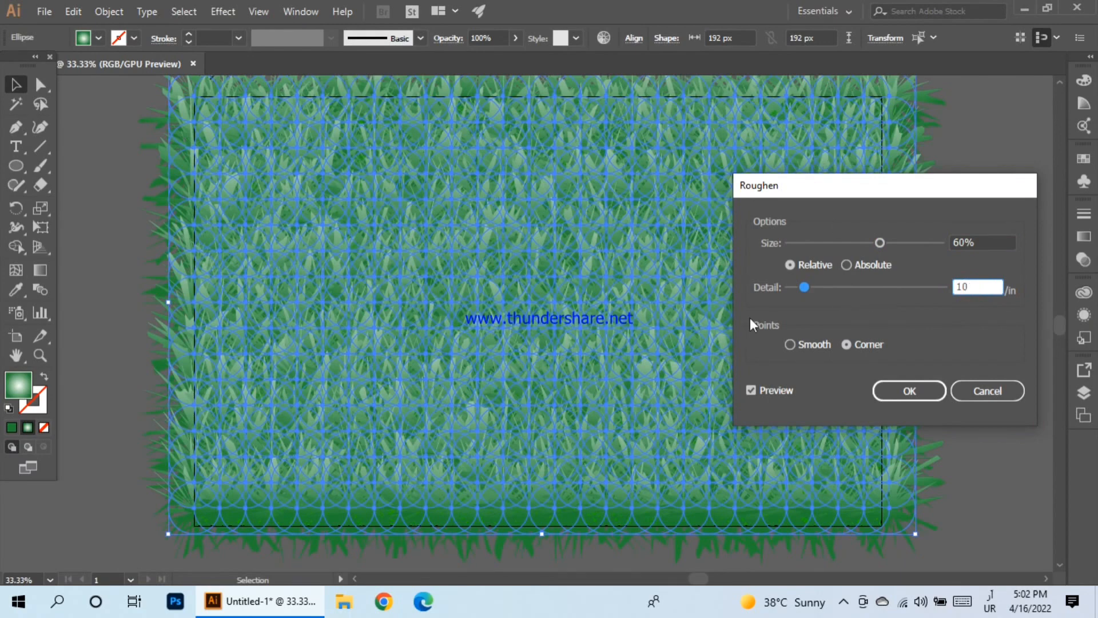
double_click(986, 290)
type("50")
left_click(795, 342)
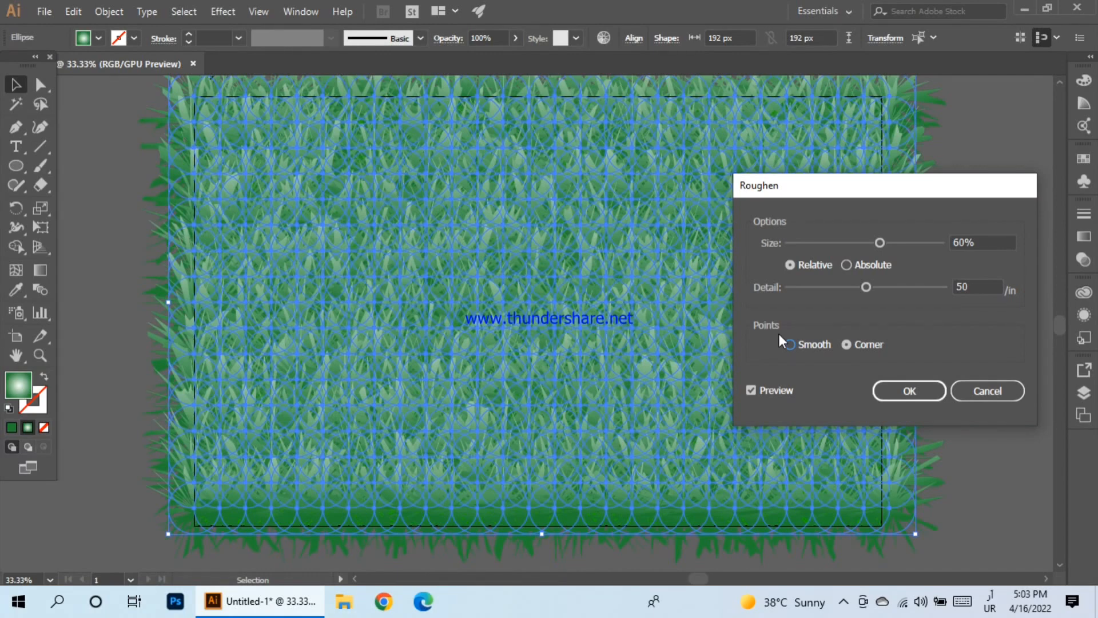
left_click(800, 345)
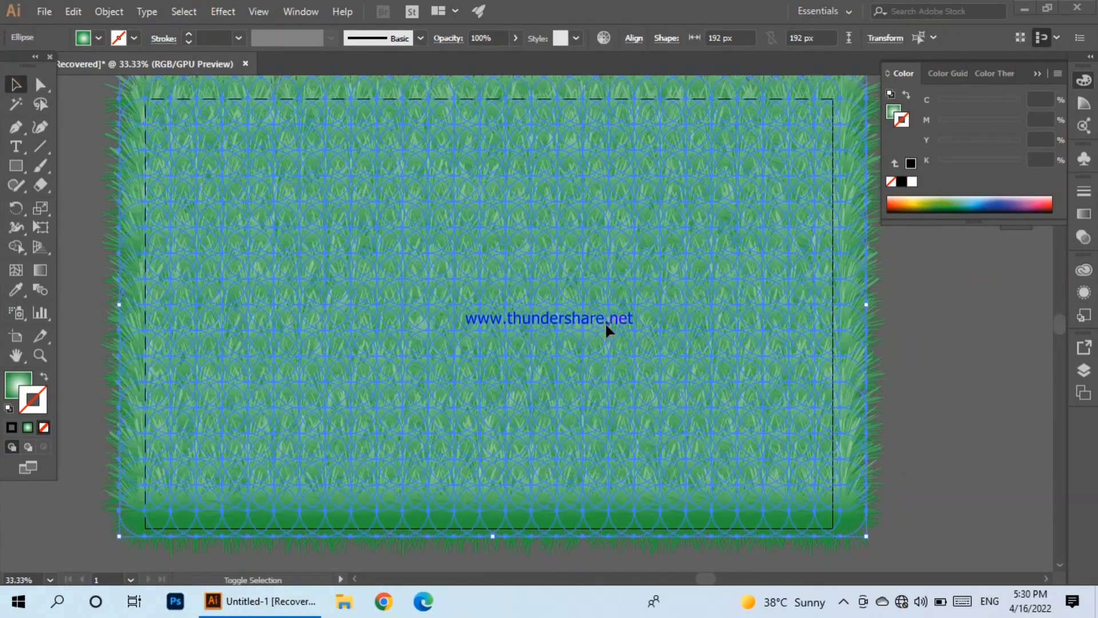
Try the Pucker & Bloat effect on the roughened circles with its preview turned on.
scroll(605, 321, "up", 1)
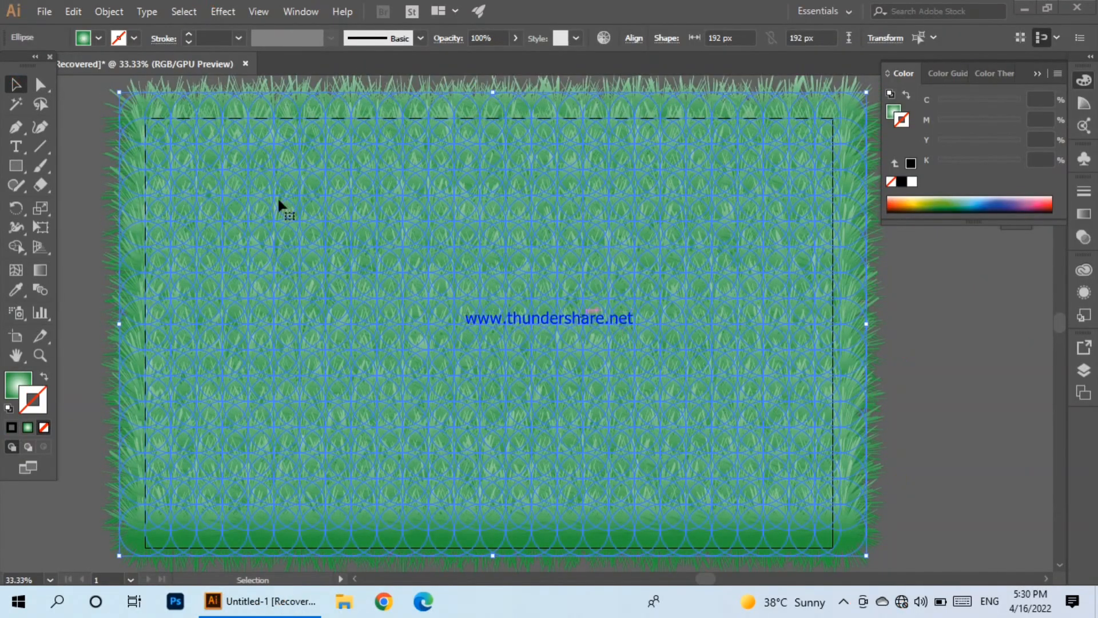
left_click(221, 12)
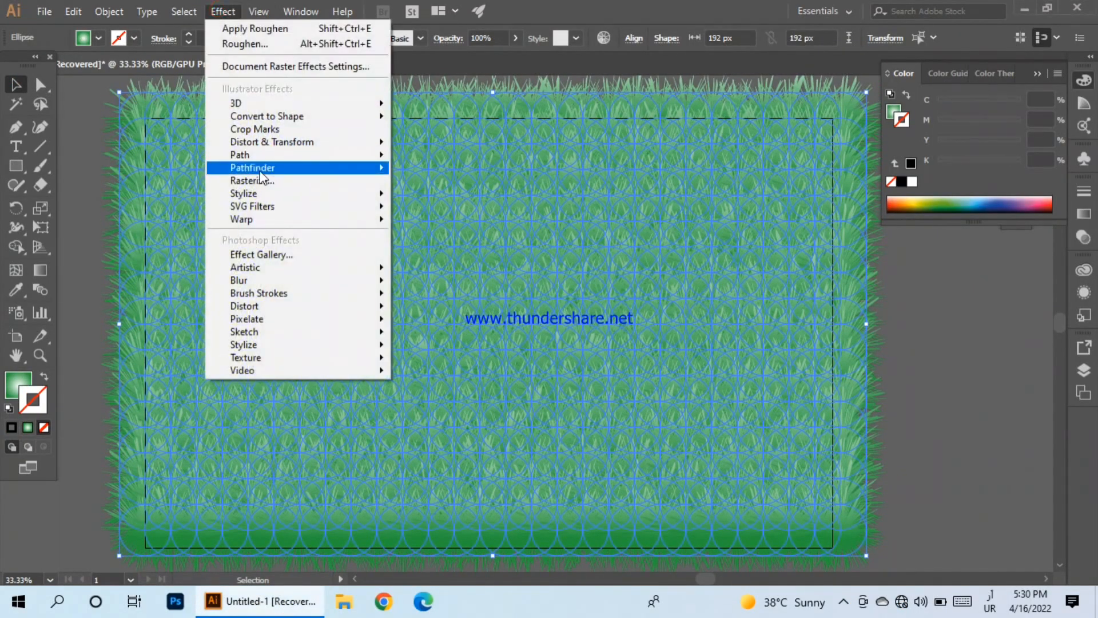
mouse_move(258, 169)
mouse_move(301, 143)
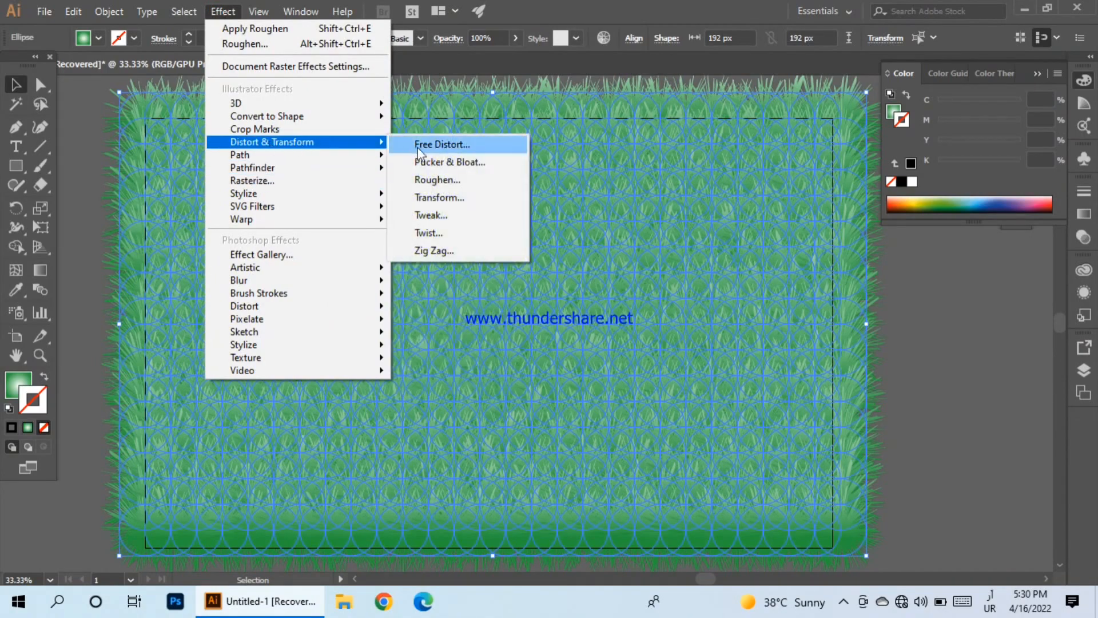
left_click(440, 159)
left_click(715, 256)
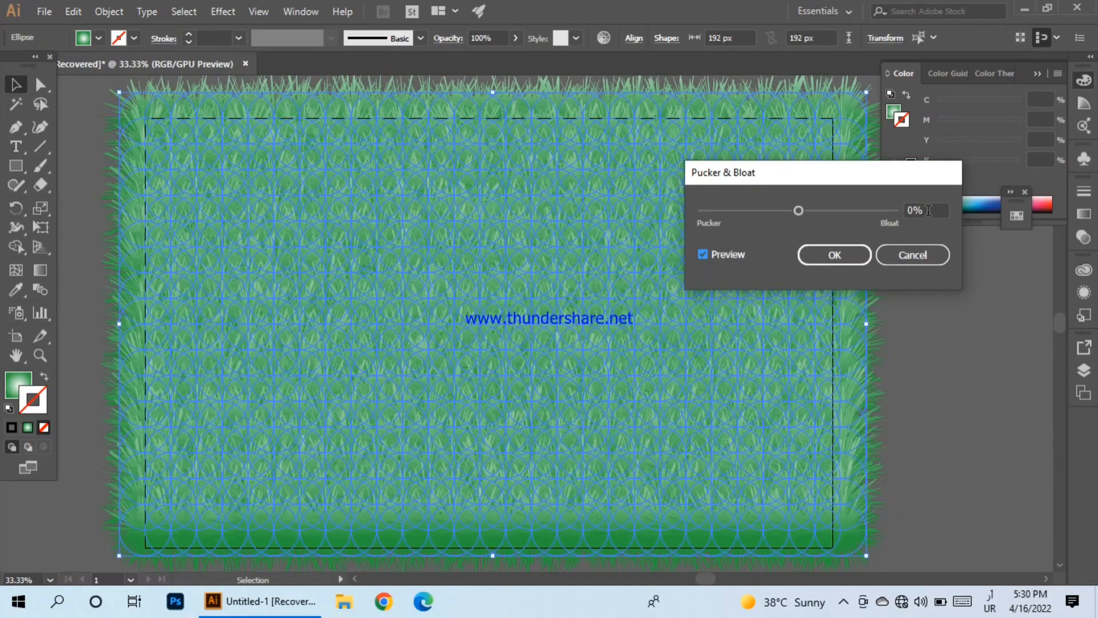
scroll(928, 210, "up", 1)
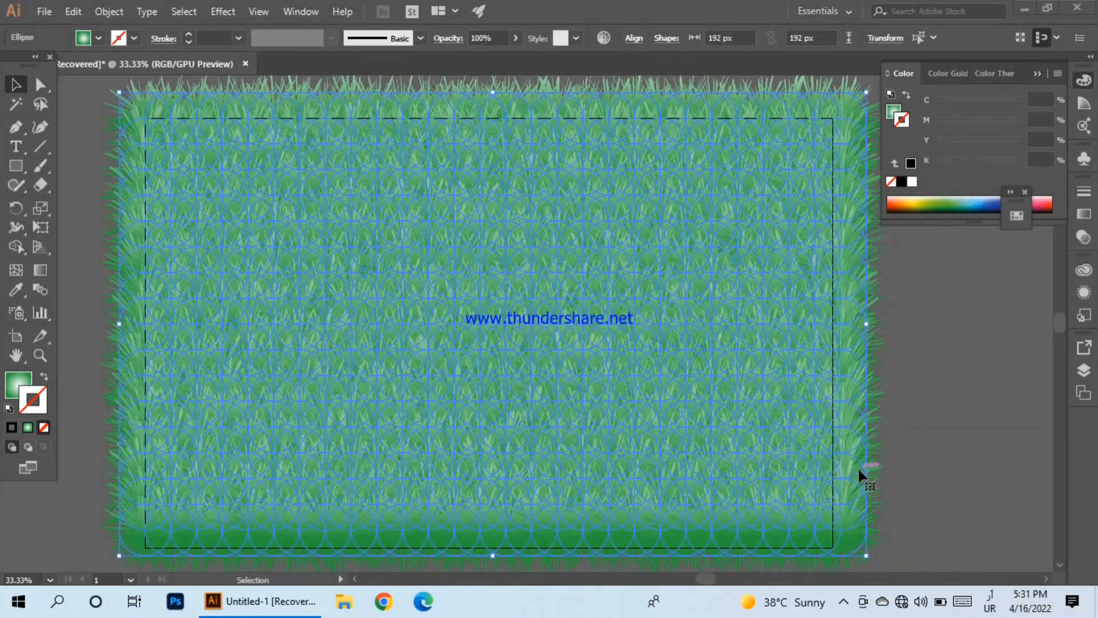
Deselect the artwork and examine the grass texture up close and across the whole rectangle.
left_click(941, 452)
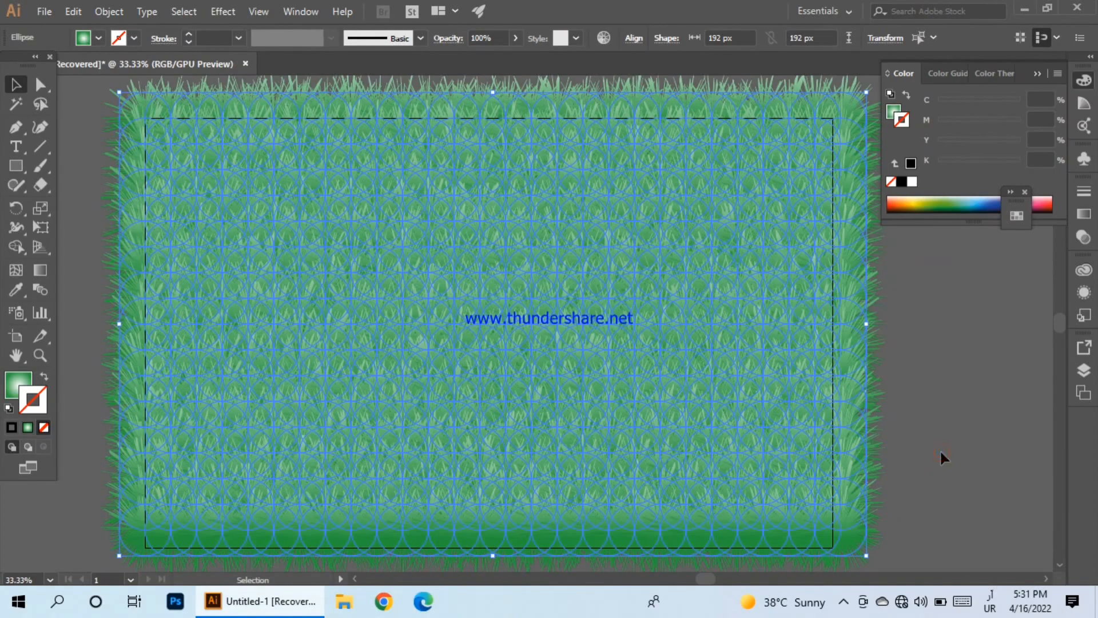
left_click(957, 447)
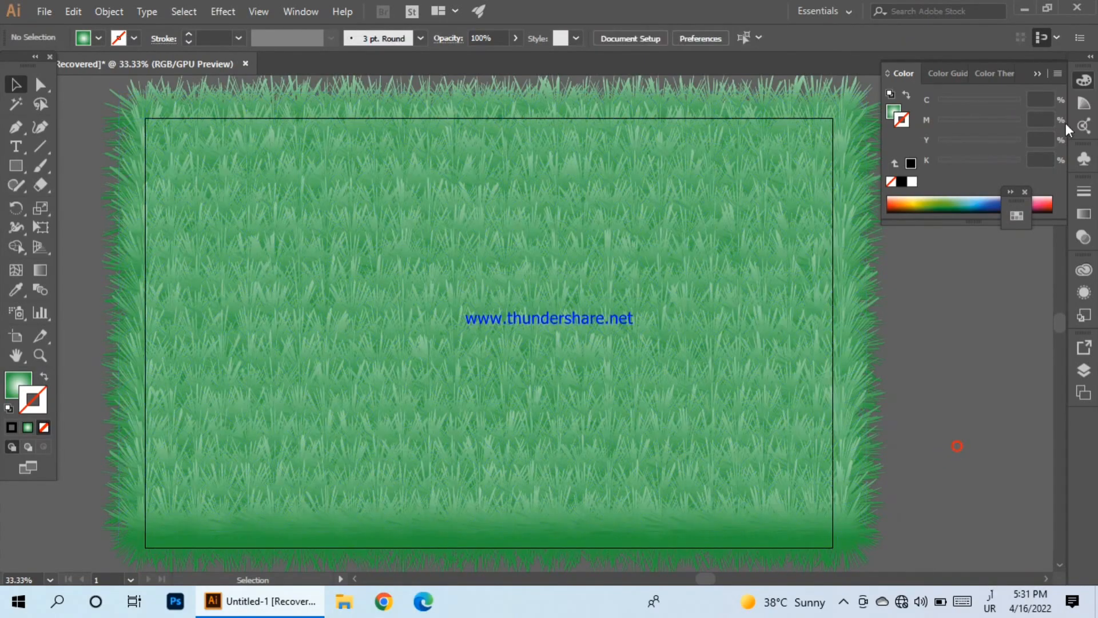
key("ctrl+minus")
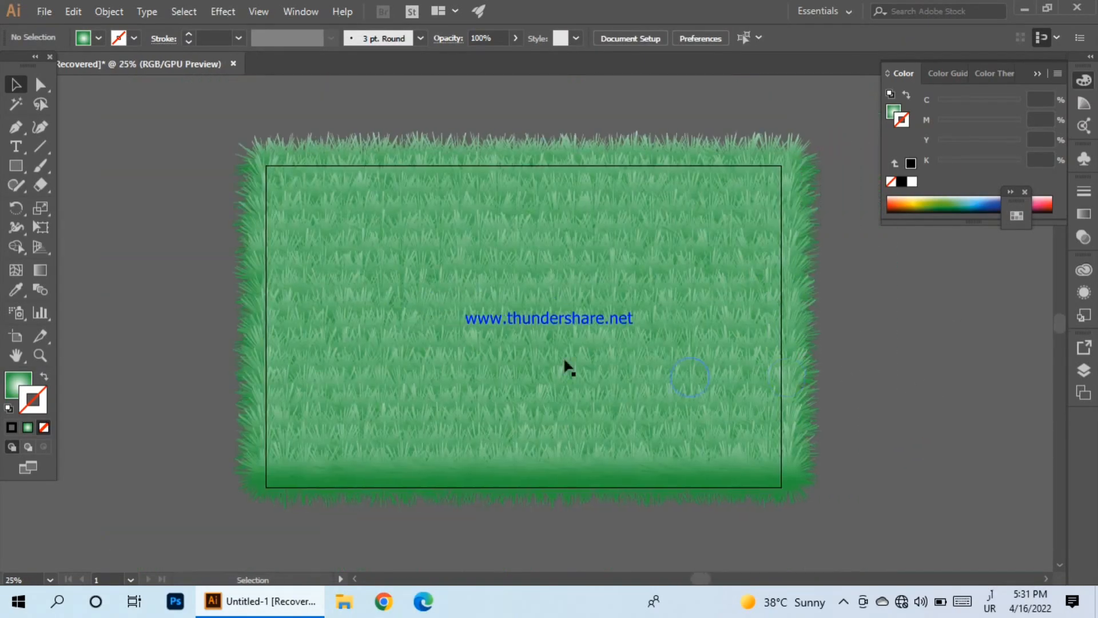
scroll(512, 403, "up", 1, "alt")
scroll(690, 309, "up", 3)
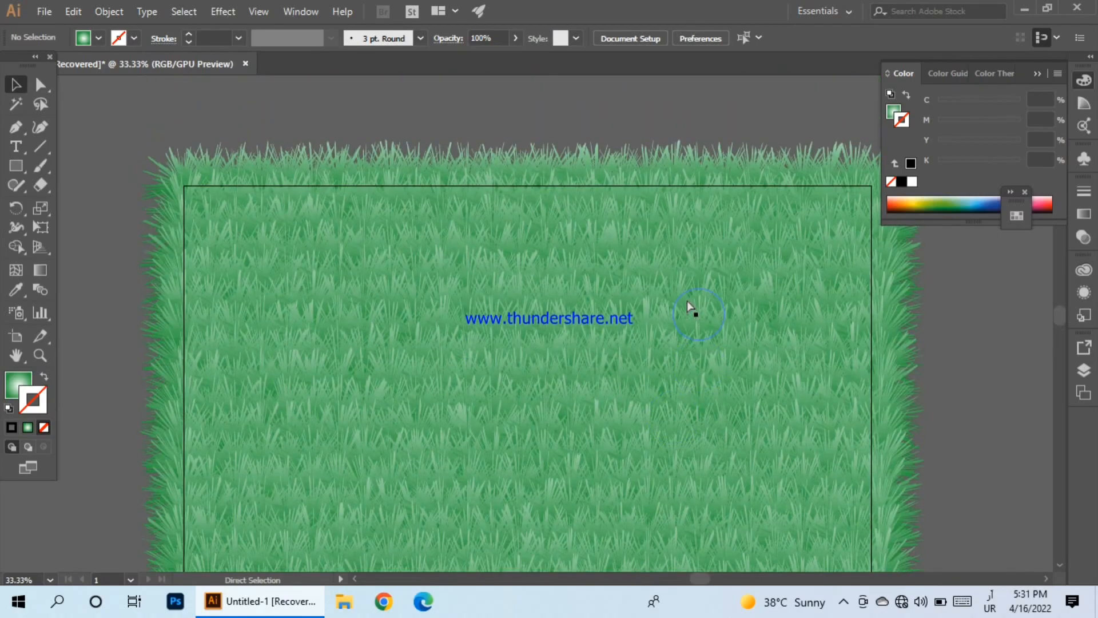
scroll(689, 305, "up", 1, "alt")
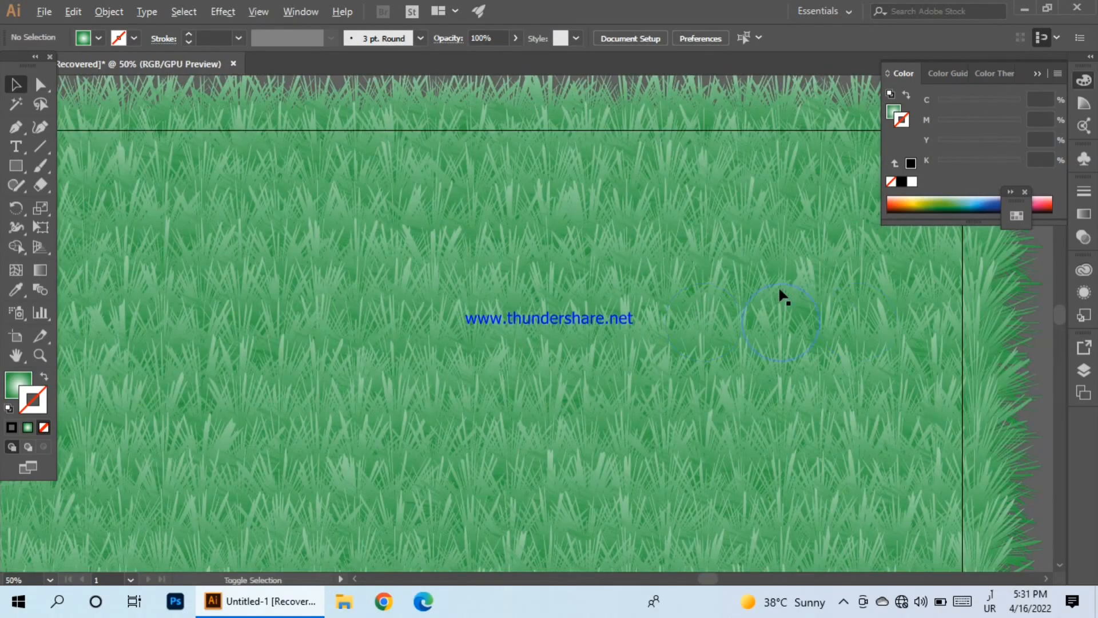
scroll(781, 293, "down", 2)
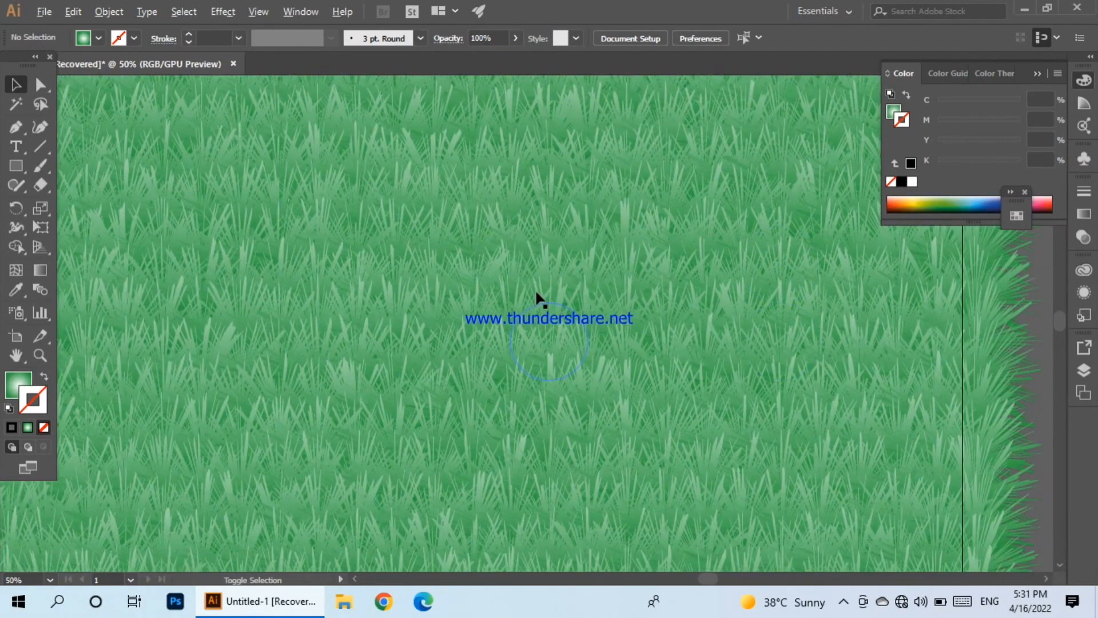
scroll(536, 295, "down", 1, "alt")
scroll(536, 298, "left", 2)
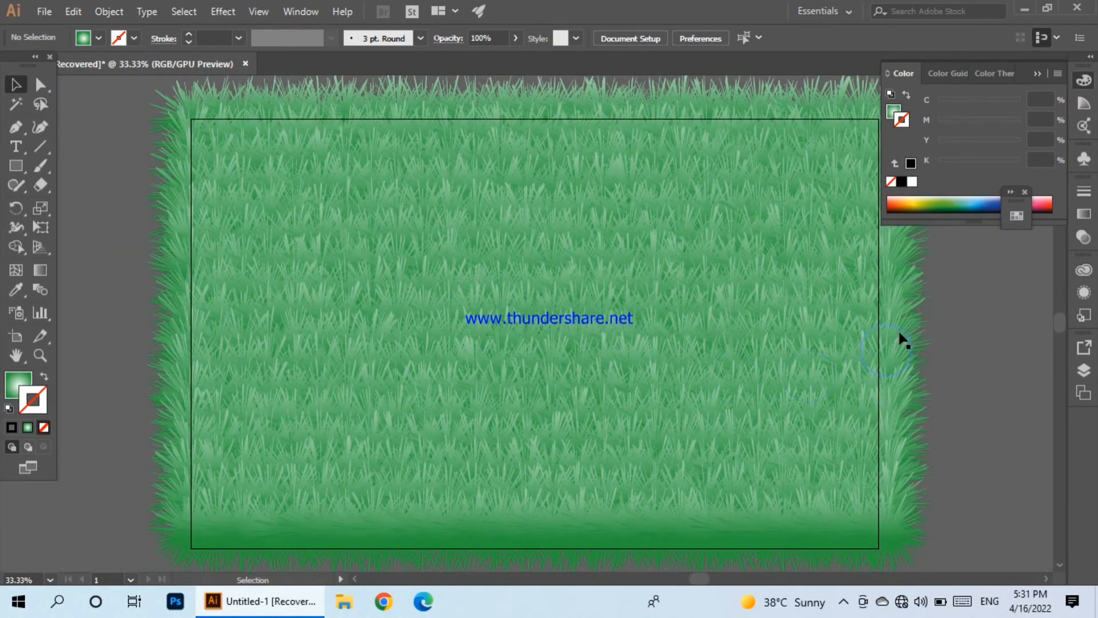